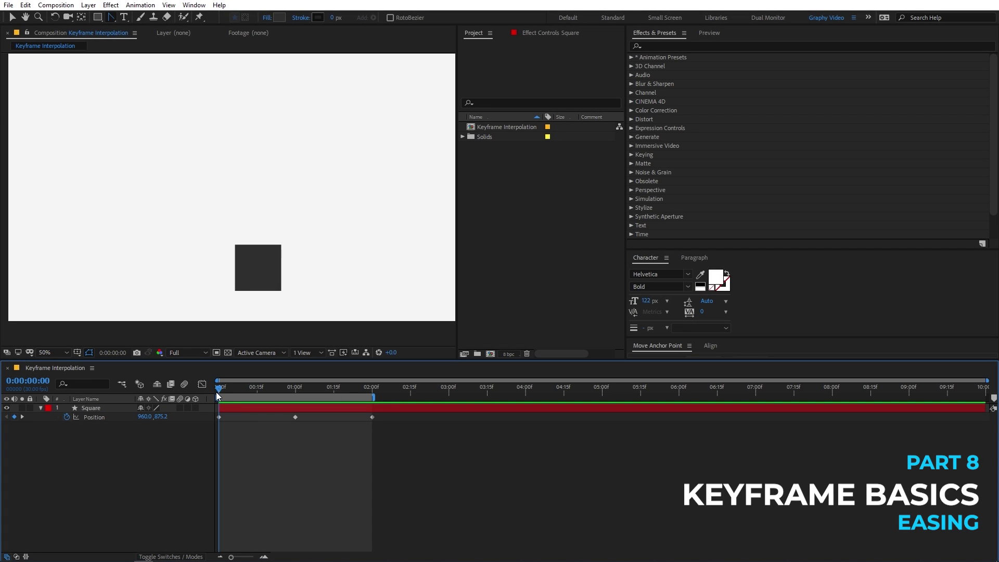
# Move the playhead to 1:00 and select the middle Position keyframe there.
pyautogui.moveTo(219, 393); pyautogui.dragTo(296, 394)
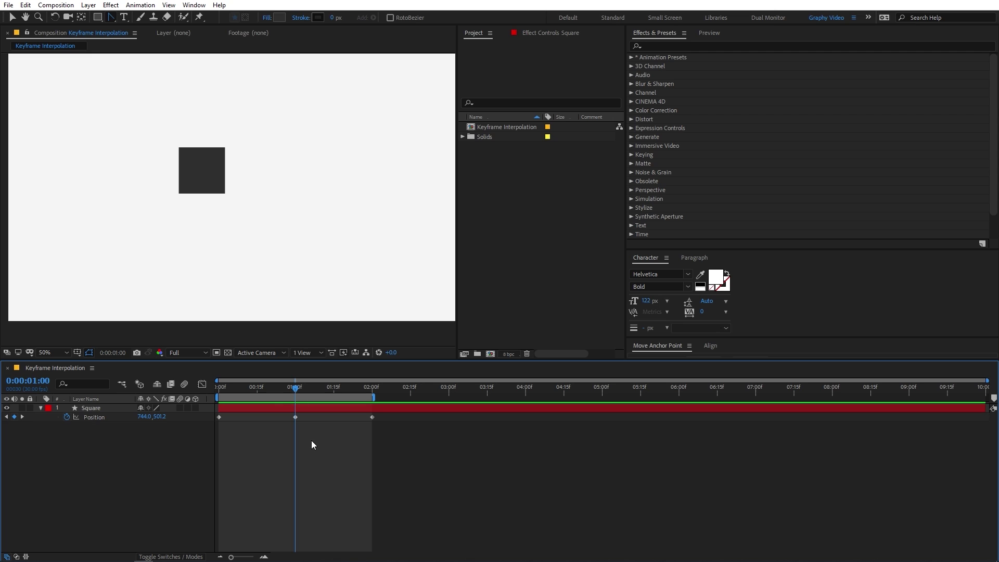
pyautogui.moveTo(312, 445); pyautogui.dragTo(282, 414)
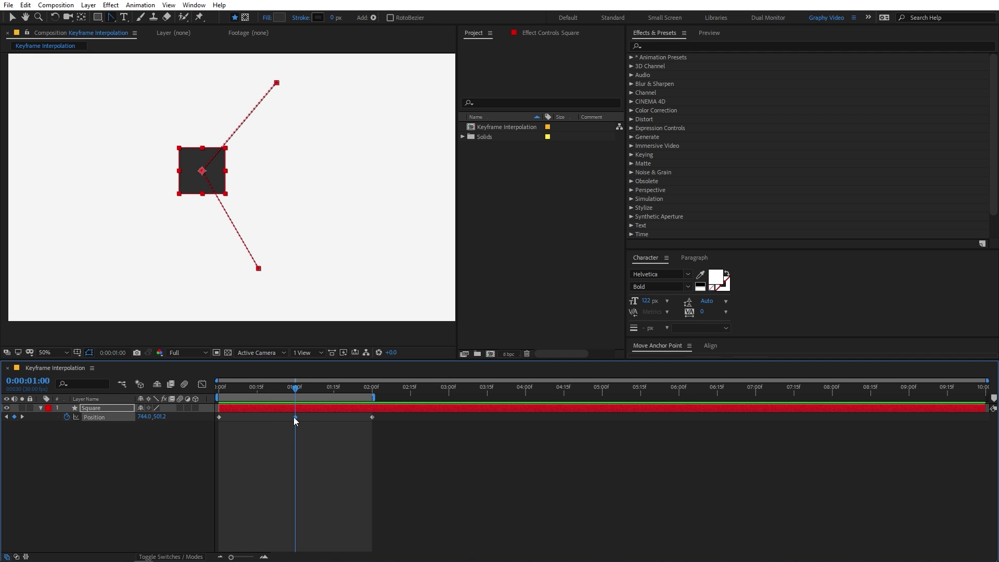
# Apply Keyframe Assistant > Easy Ease to the one-second Position keyframe, then deselect it.
pyautogui.rightClick(295, 419)
pyautogui.moveTo(361, 546)
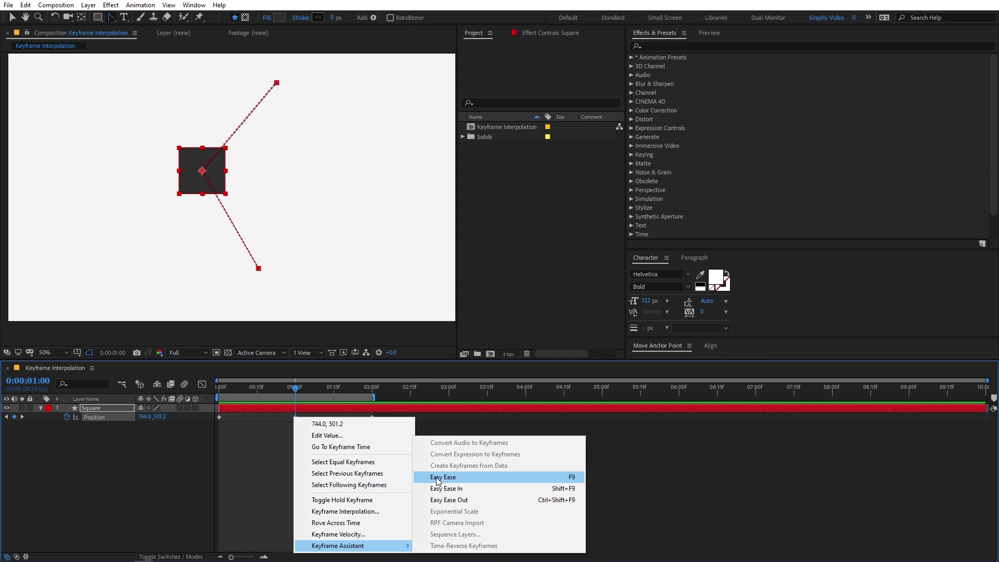
pyautogui.click(468, 480)
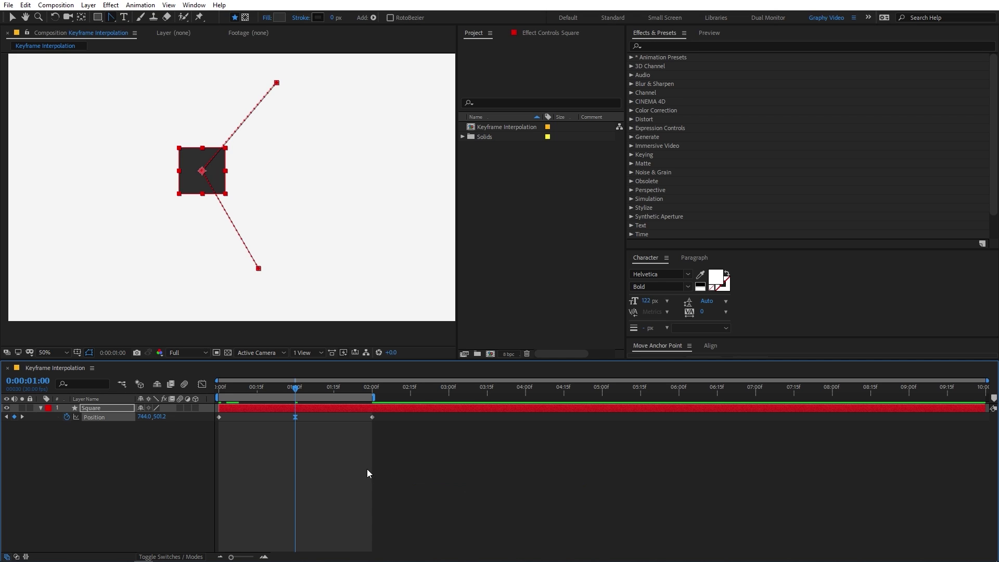
pyautogui.click(302, 451)
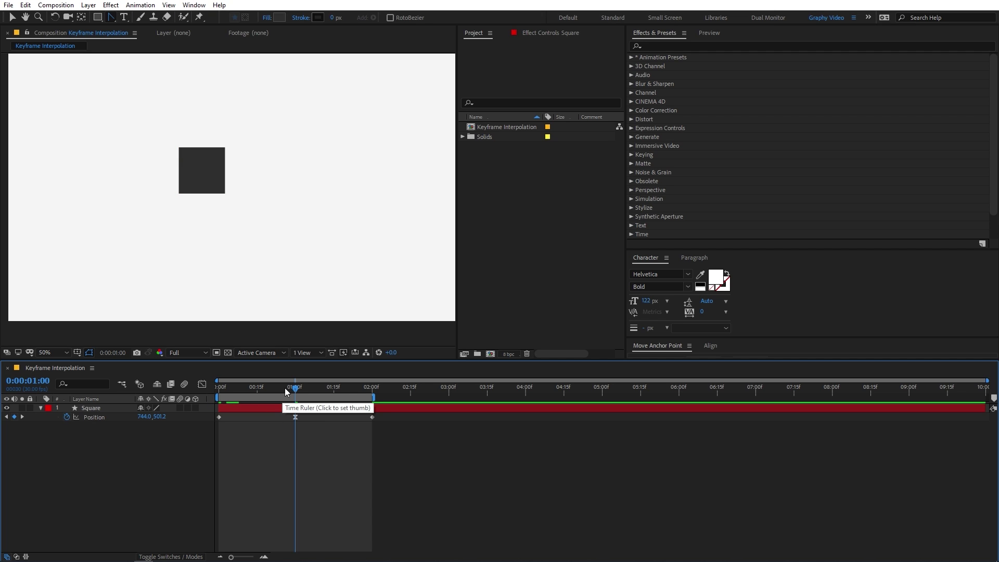
# Preview the eased two-second motion from 0, then select all three Position keyframes.
pyautogui.moveTo(294, 390); pyautogui.dragTo(96, 400)
pyautogui.press('space')
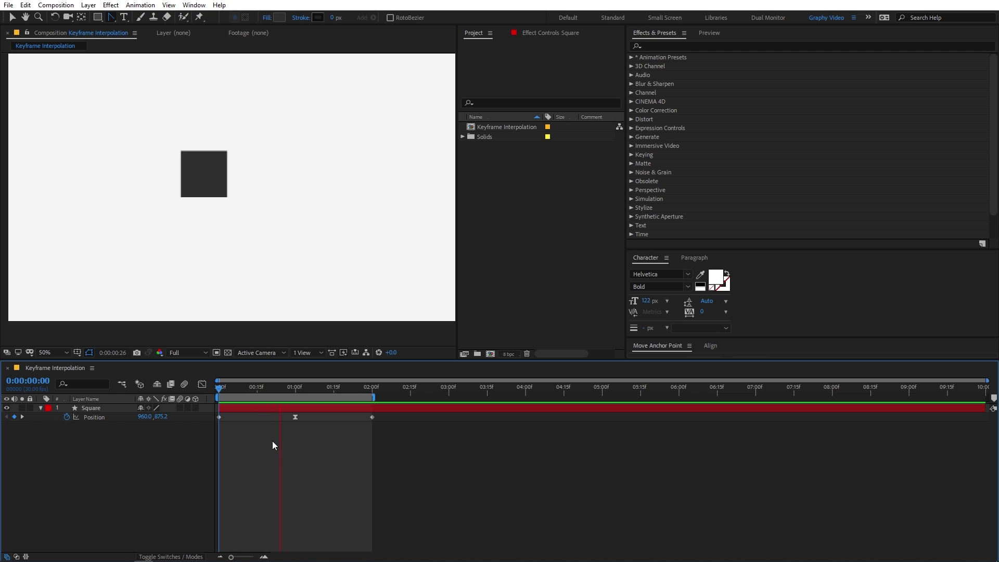
pyautogui.moveTo(219, 410); pyautogui.dragTo(296, 422)
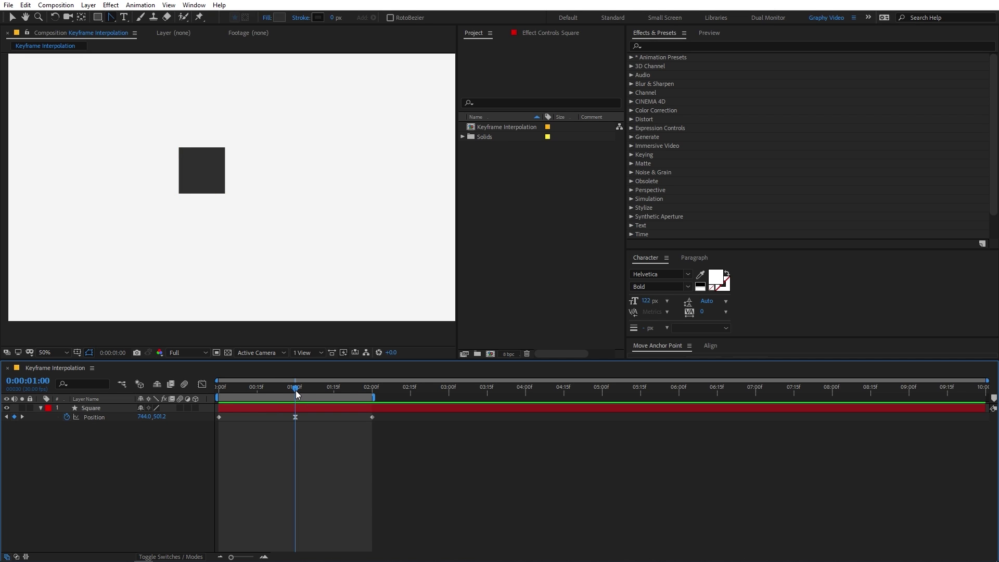
pyautogui.moveTo(297, 395); pyautogui.dragTo(311, 417)
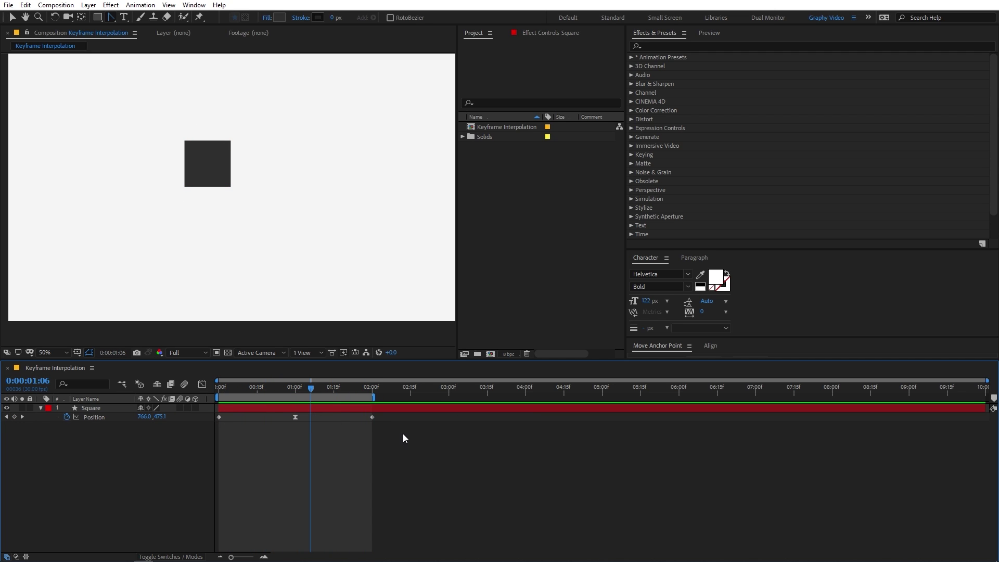
pyautogui.click(201, 416)
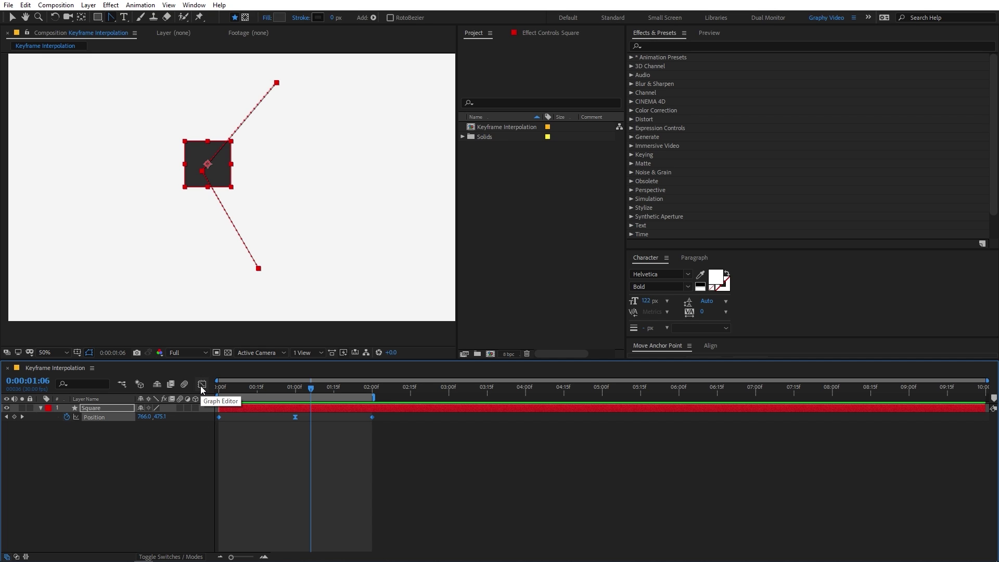
# Show the Position speed graph in the Graph Editor, with the playhead back at 0 and the view zoomed in.
pyautogui.click(202, 384)
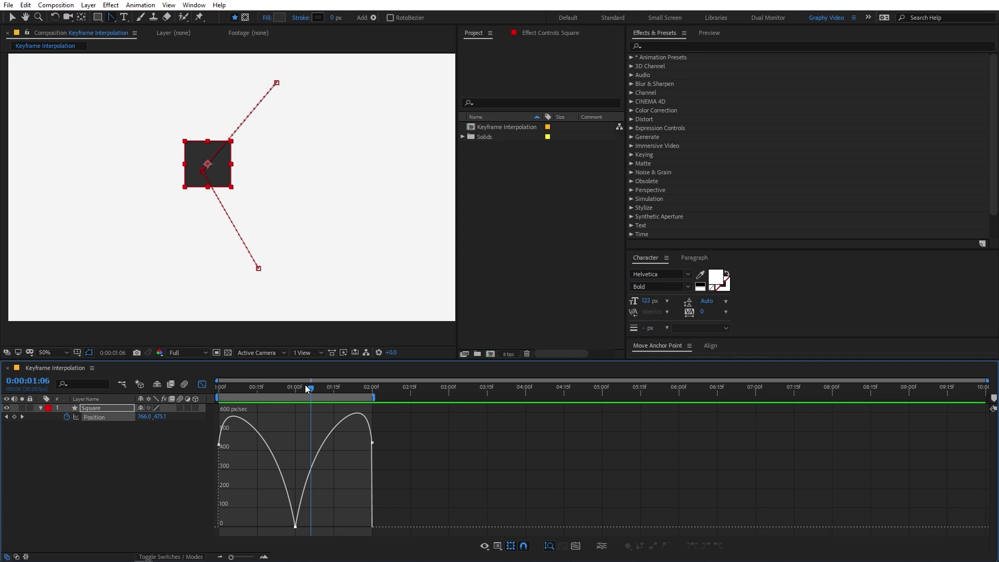
pyautogui.press('v')
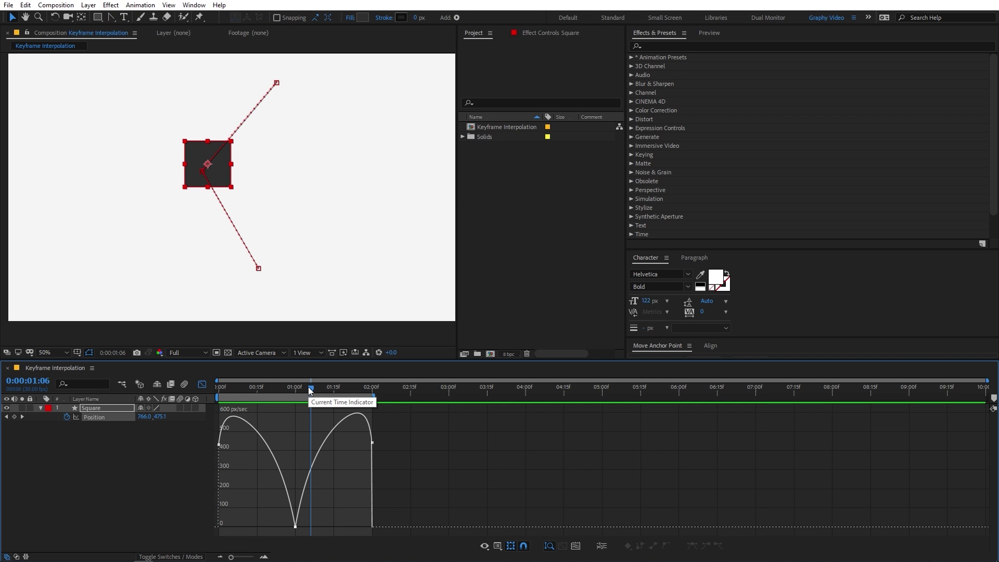
pyautogui.moveTo(310, 390); pyautogui.dragTo(205, 413)
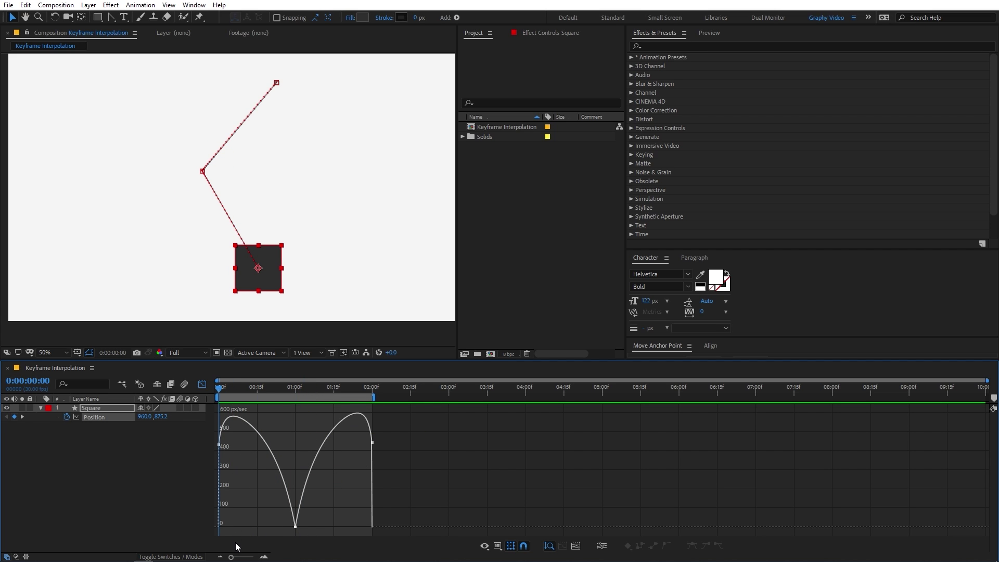
pyautogui.moveTo(231, 559); pyautogui.dragTo(240, 560)
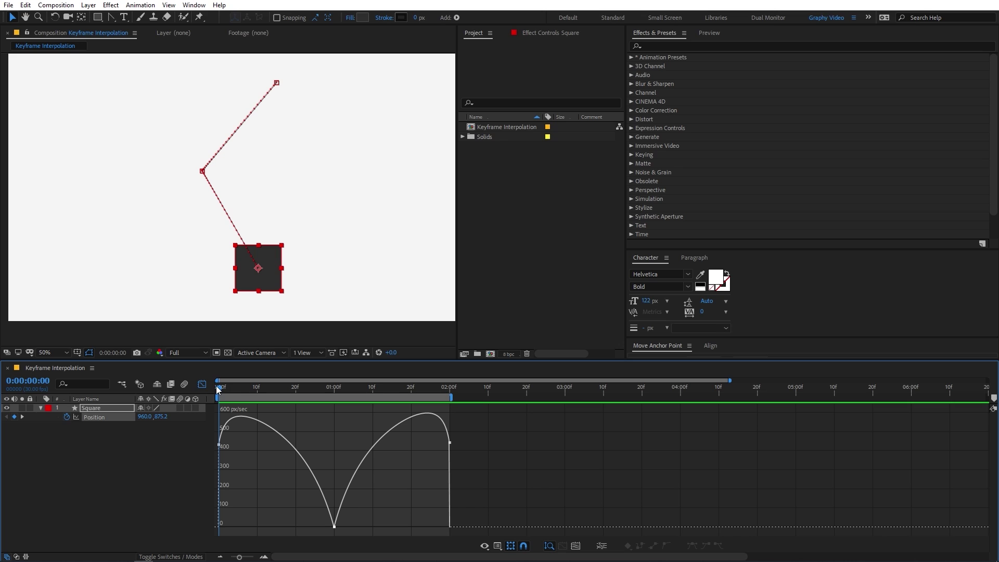
# Make the one-second Position keyframe linear again with a Ctrl-click.
pyautogui.moveTo(222, 390); pyautogui.dragTo(334, 399)
pyautogui.click(202, 385)
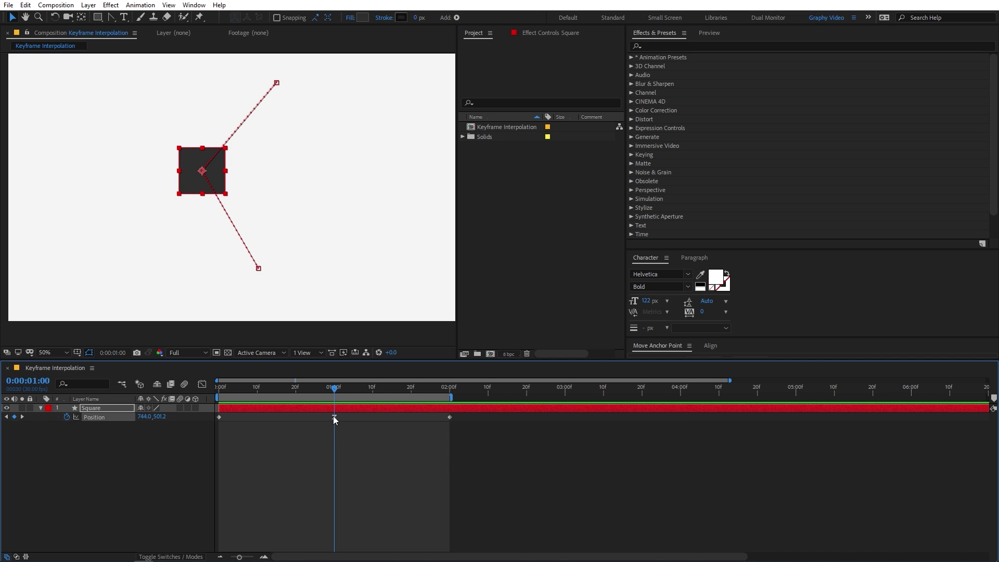
pyautogui.click(334, 418)
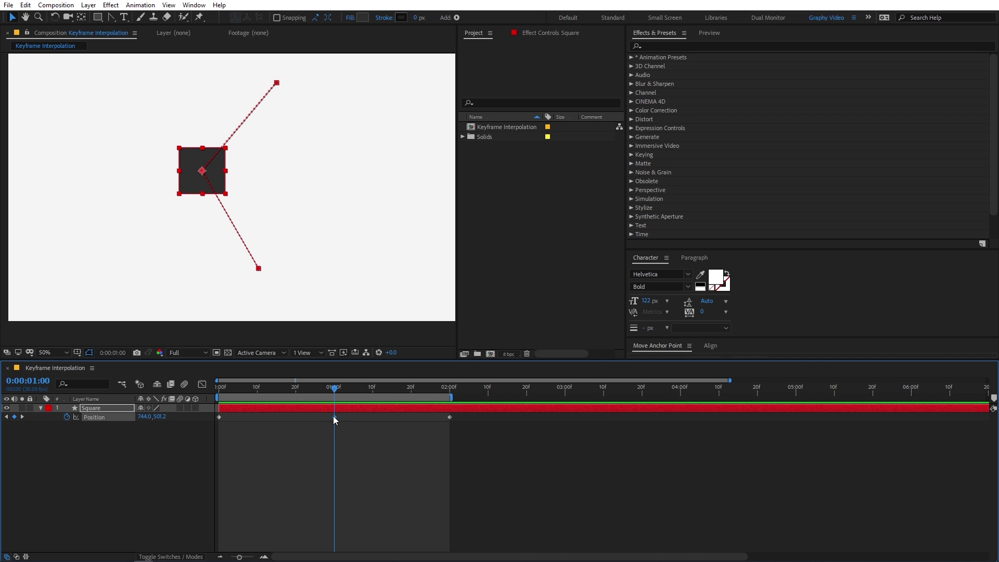
# Reopen the speed graph and scrub from the start up to the middle keyframe.
pyautogui.click(202, 384)
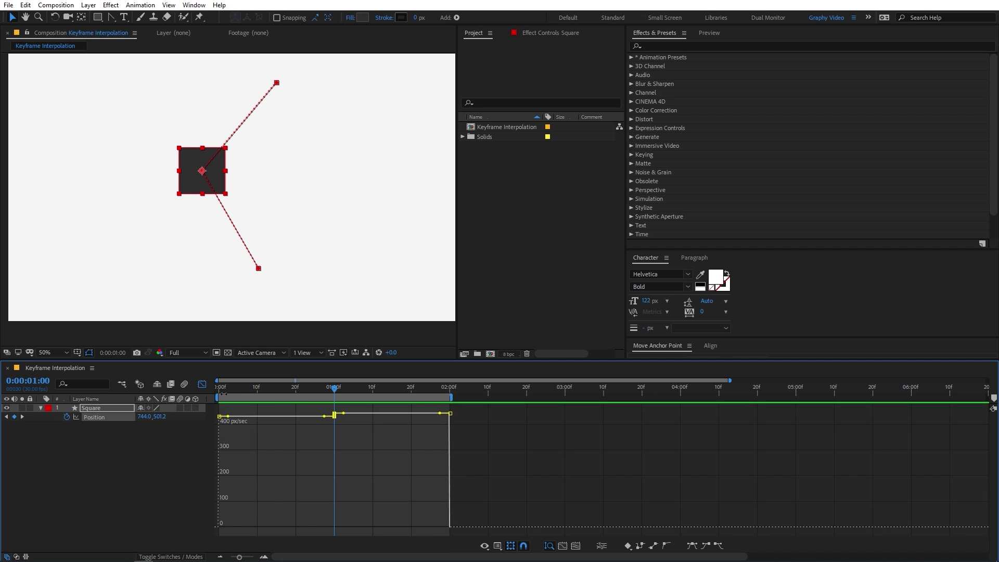
pyautogui.click(228, 390)
pyautogui.moveTo(232, 394); pyautogui.dragTo(237, 451)
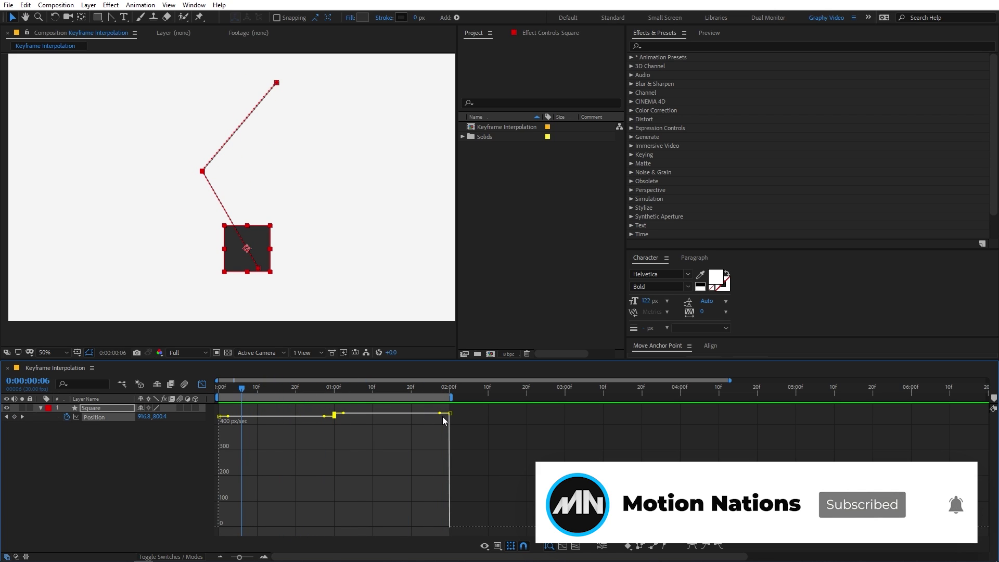
# Re-ease the one-second keyframe with Easy Ease and view its speed graph peaking near 600 px/sec.
pyautogui.click(202, 384)
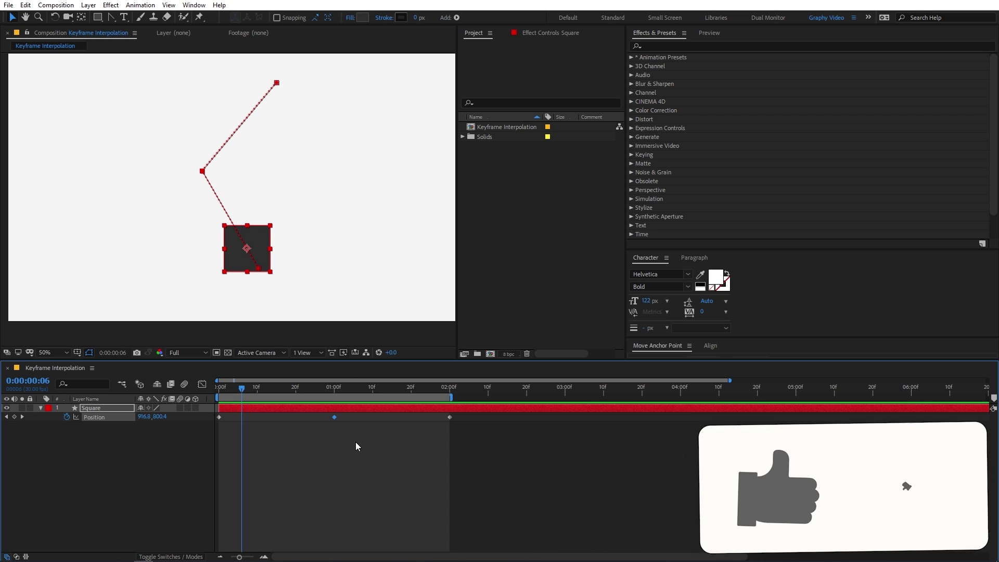
pyautogui.moveTo(357, 441); pyautogui.dragTo(334, 416)
pyautogui.rightClick(335, 417)
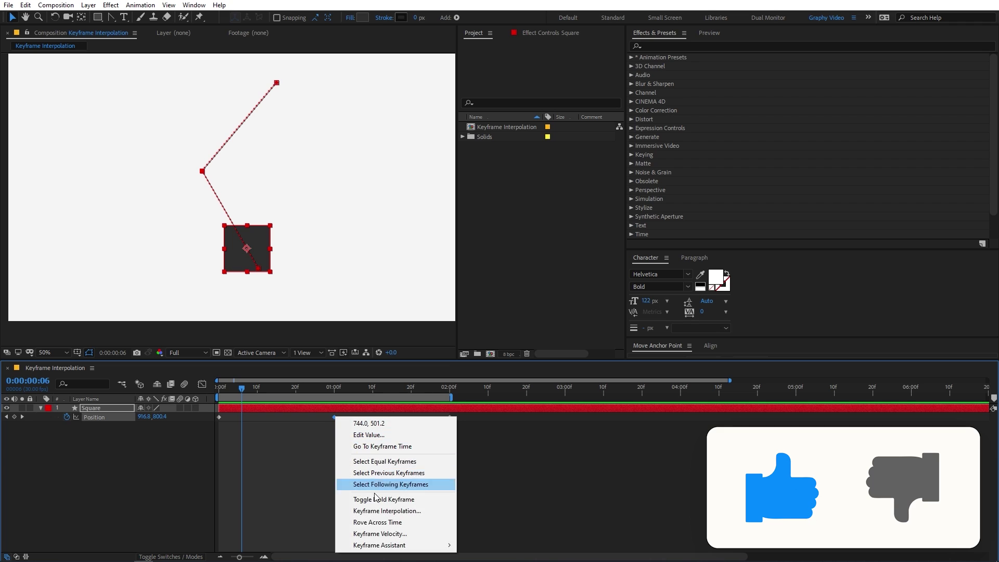
pyautogui.moveTo(380, 550)
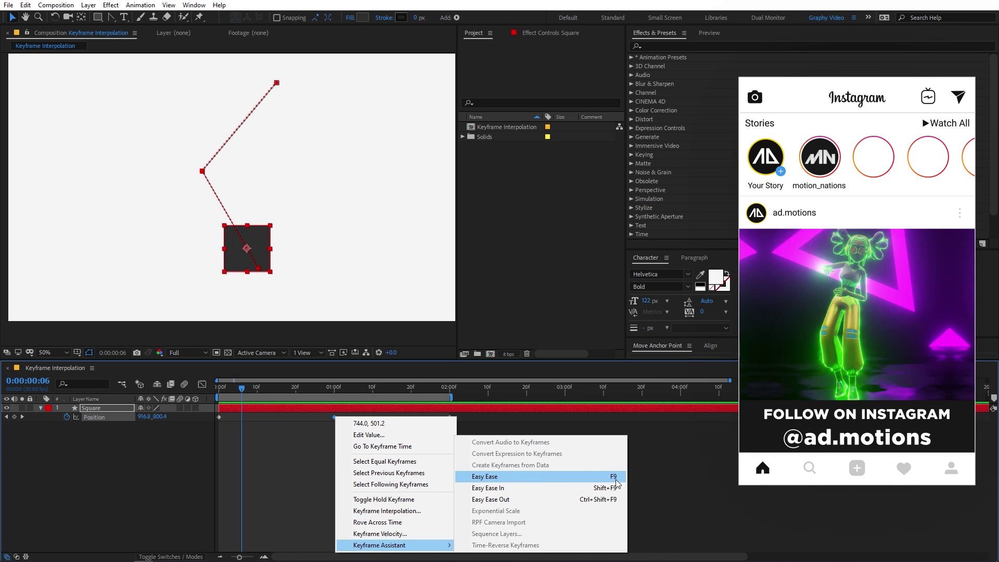
pyautogui.click(516, 477)
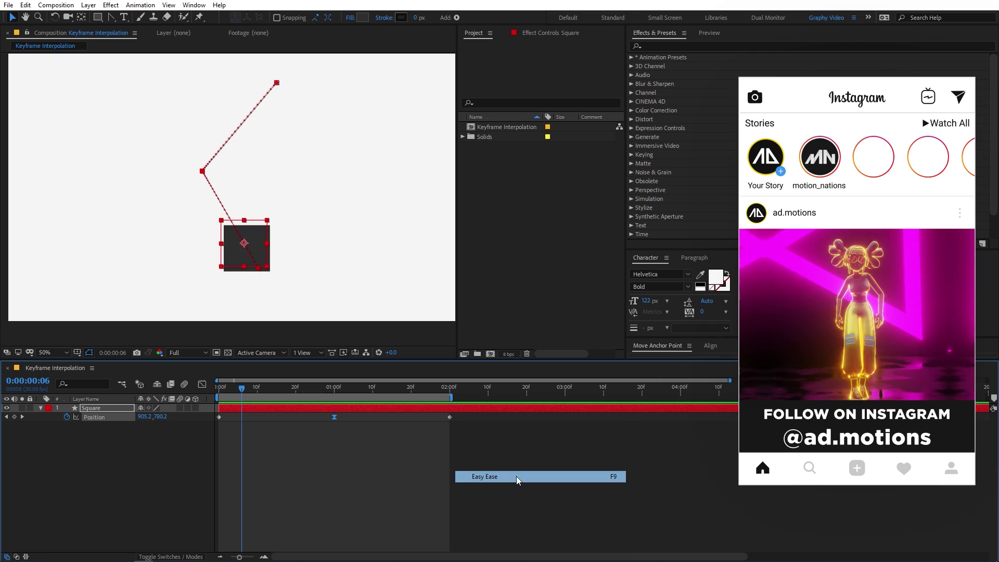
pyautogui.click(201, 385)
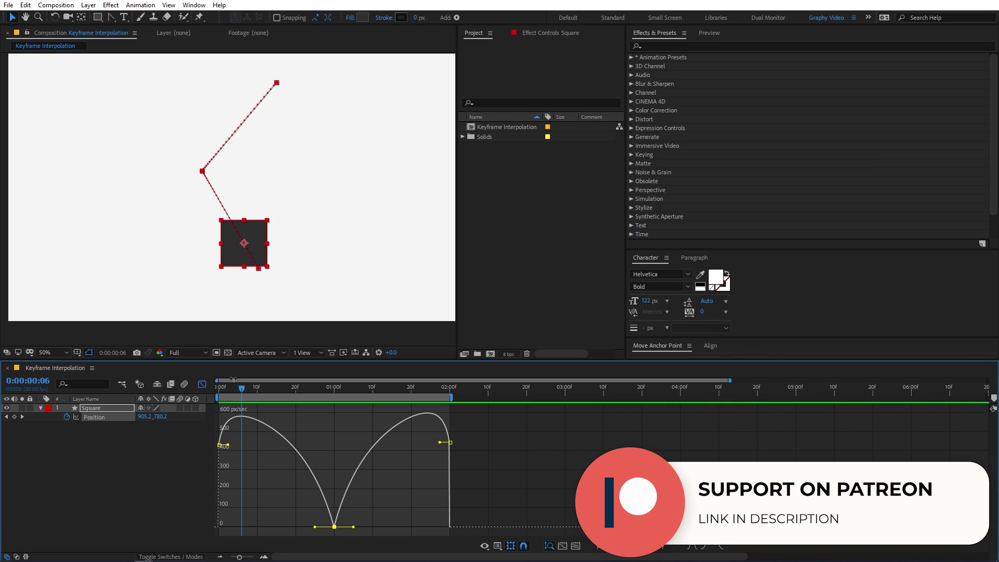
pyautogui.press('Home')
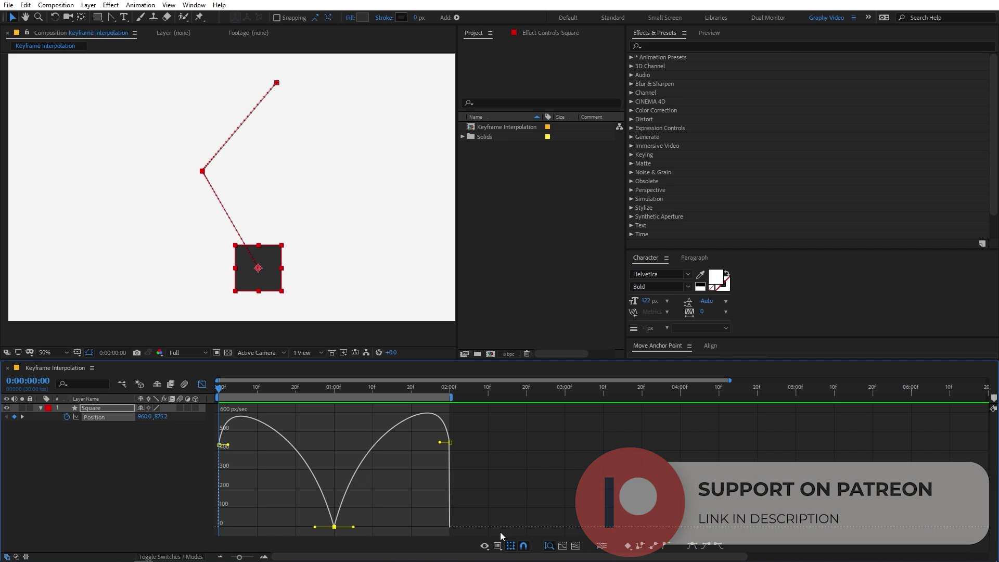
pyautogui.click(498, 545)
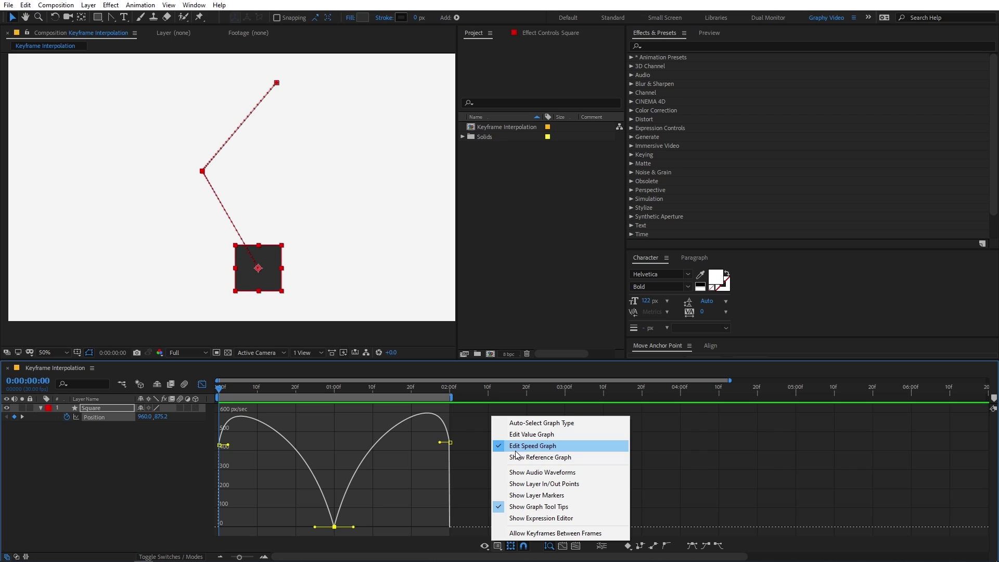
pyautogui.click(247, 459)
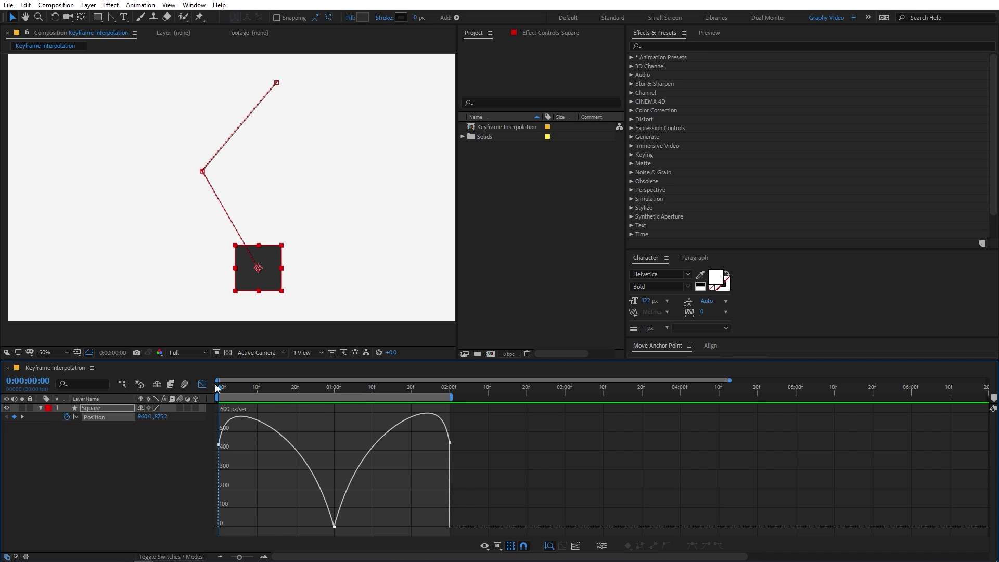
pyautogui.moveTo(218, 391); pyautogui.dragTo(241, 392)
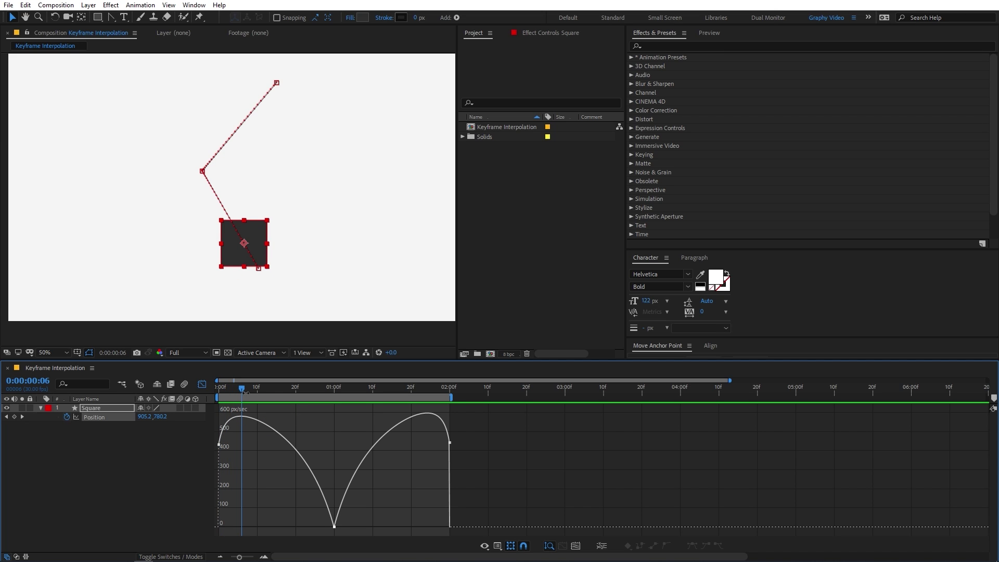
pyautogui.moveTo(244, 393); pyautogui.dragTo(346, 400)
pyautogui.click(338, 399)
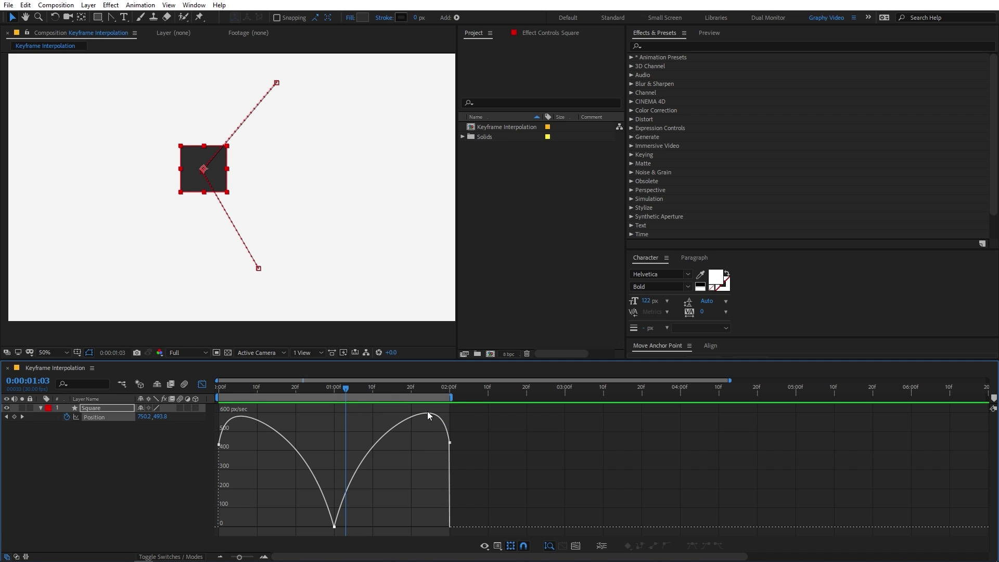
pyautogui.moveTo(344, 393); pyautogui.dragTo(447, 401)
pyautogui.press('space')
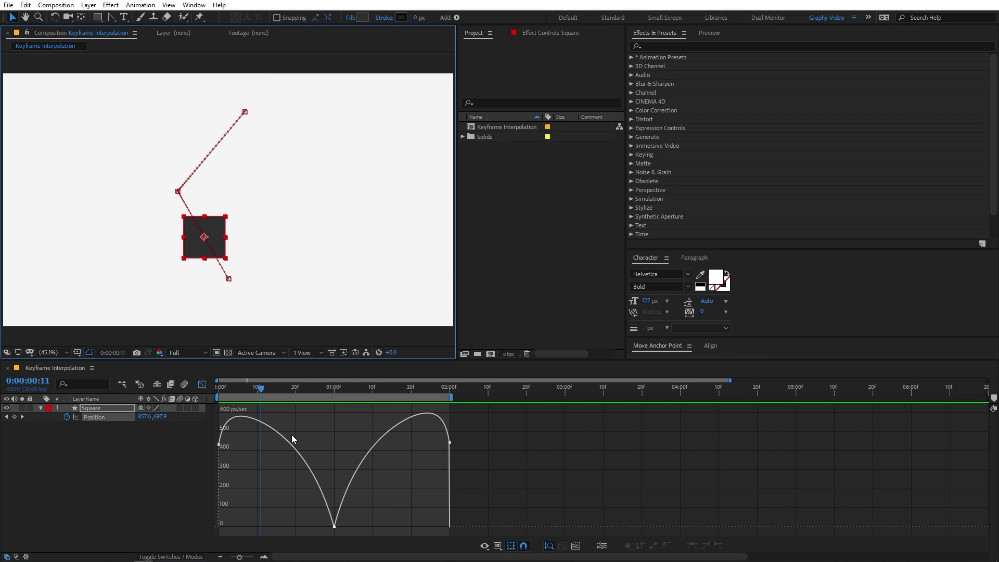
pyautogui.scroll(4, 233, 279)
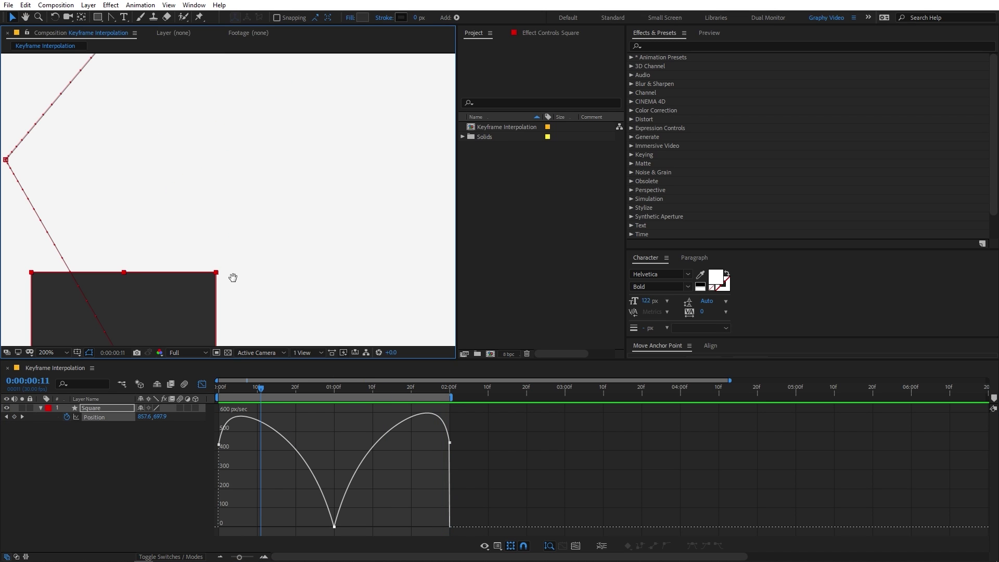
pyautogui.press('h')
pyautogui.moveTo(234, 277); pyautogui.dragTo(273, 188)
pyautogui.moveTo(322, 331); pyautogui.dragTo(319, 187)
pyautogui.press('v')
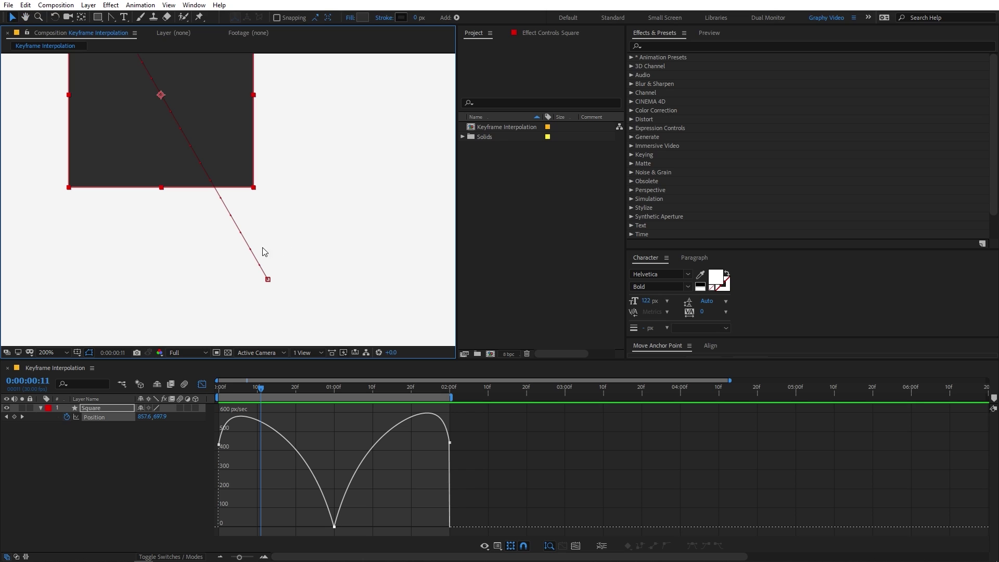
pyautogui.press('h')
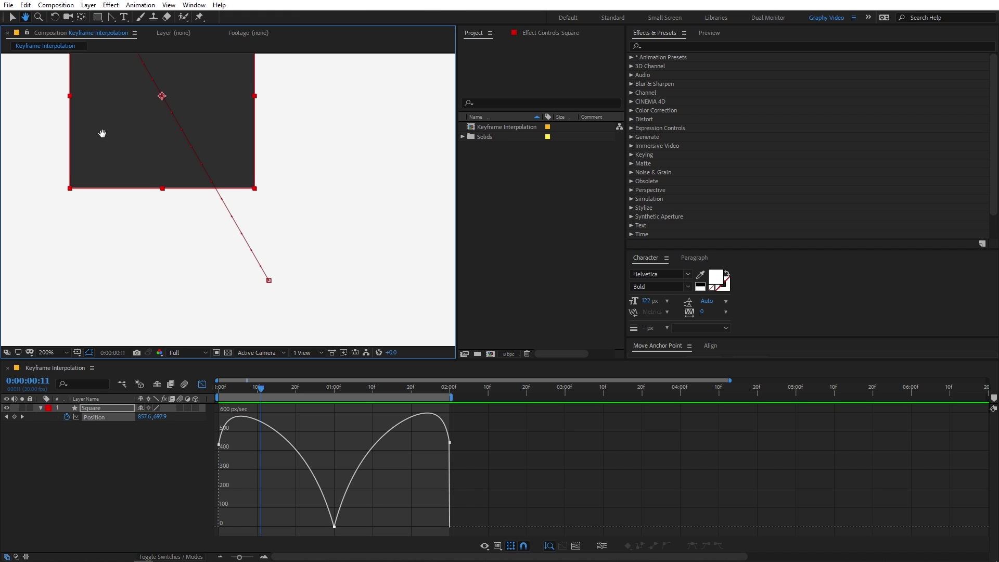
pyautogui.moveTo(103, 134); pyautogui.dragTo(222, 314)
pyautogui.moveTo(157, 182); pyautogui.dragTo(200, 271)
pyautogui.press('v')
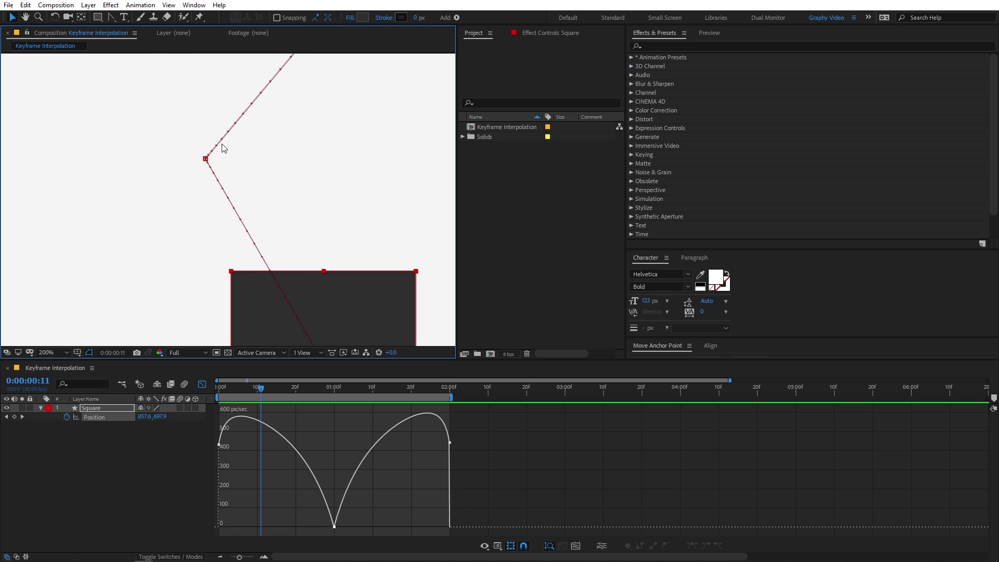
pyautogui.scroll(3, 210, 159)
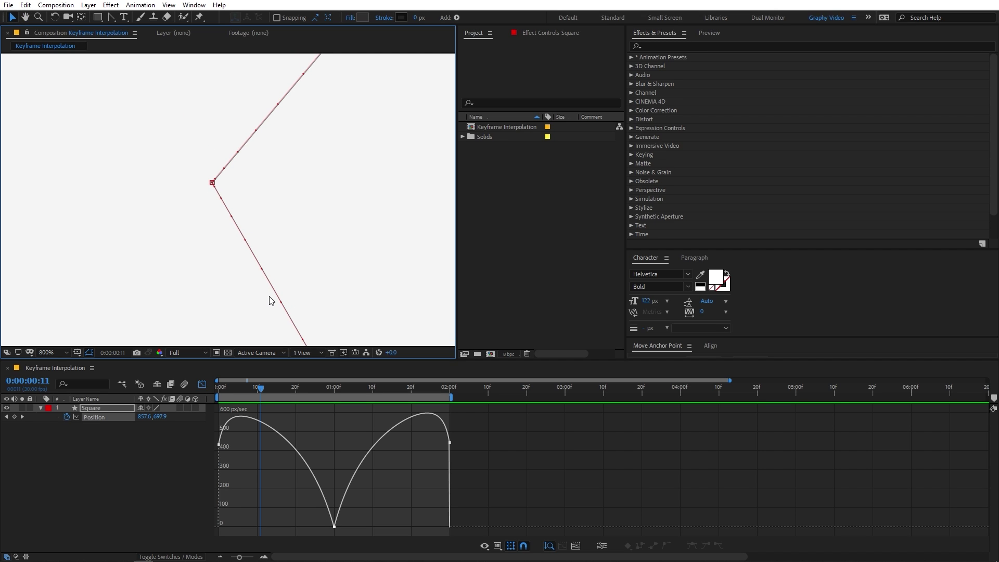
pyautogui.moveTo(266, 391); pyautogui.dragTo(346, 391)
pyautogui.scroll(-2, 263, 198)
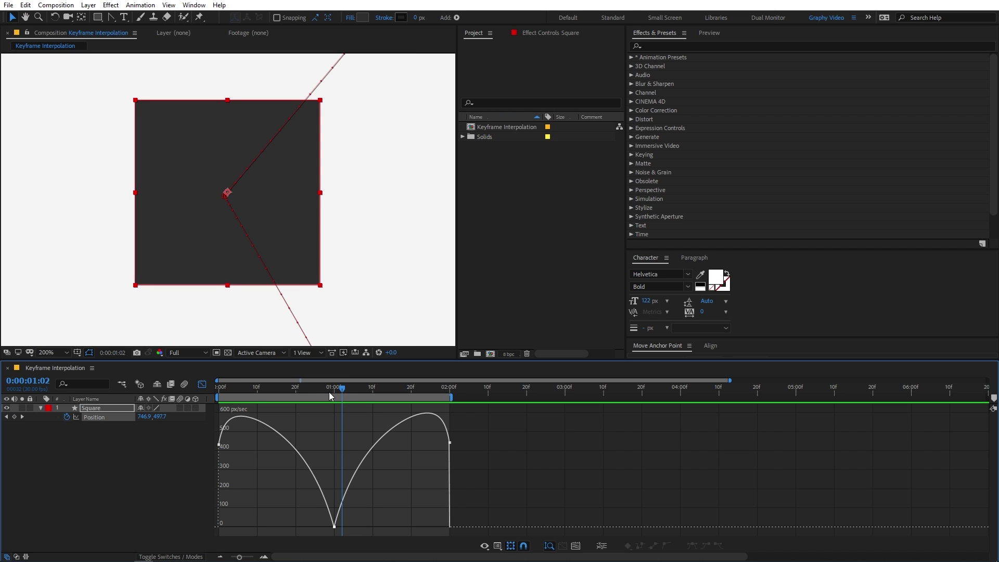
pyautogui.press('space')
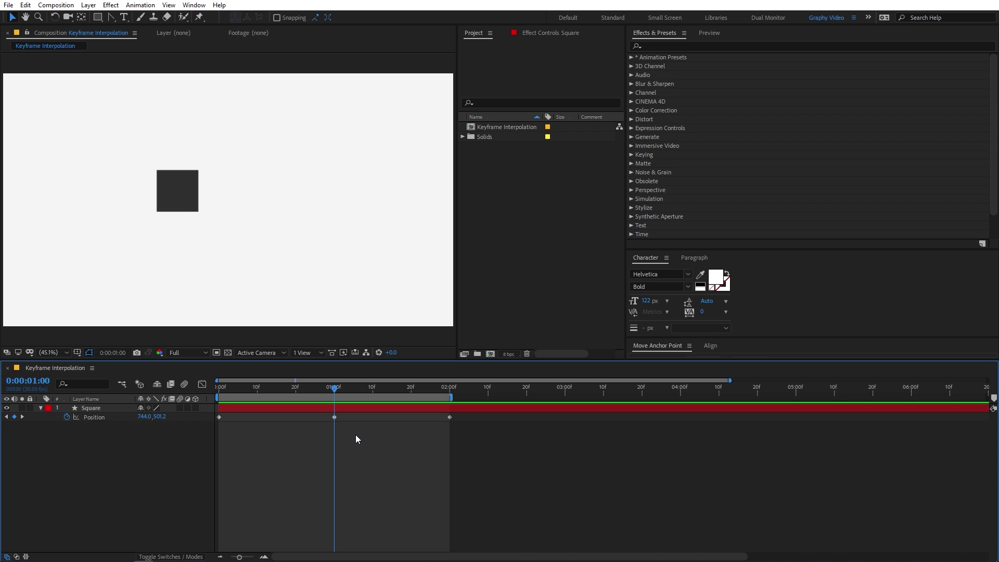
# Apply Easy Ease In to the one-second Position keyframe and display its speed graph.
pyautogui.moveTo(354, 436); pyautogui.dragTo(323, 419)
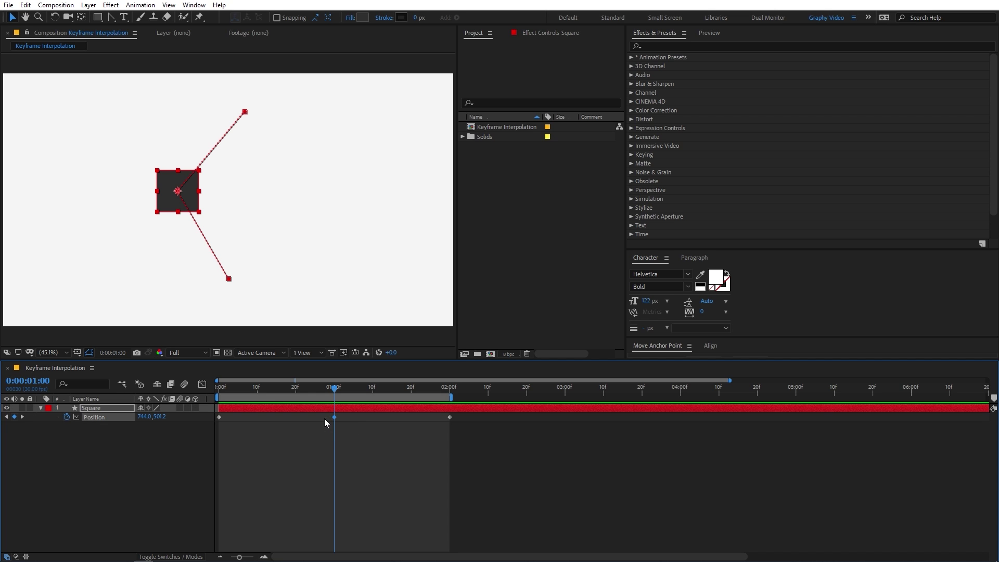
pyautogui.rightClick(335, 419)
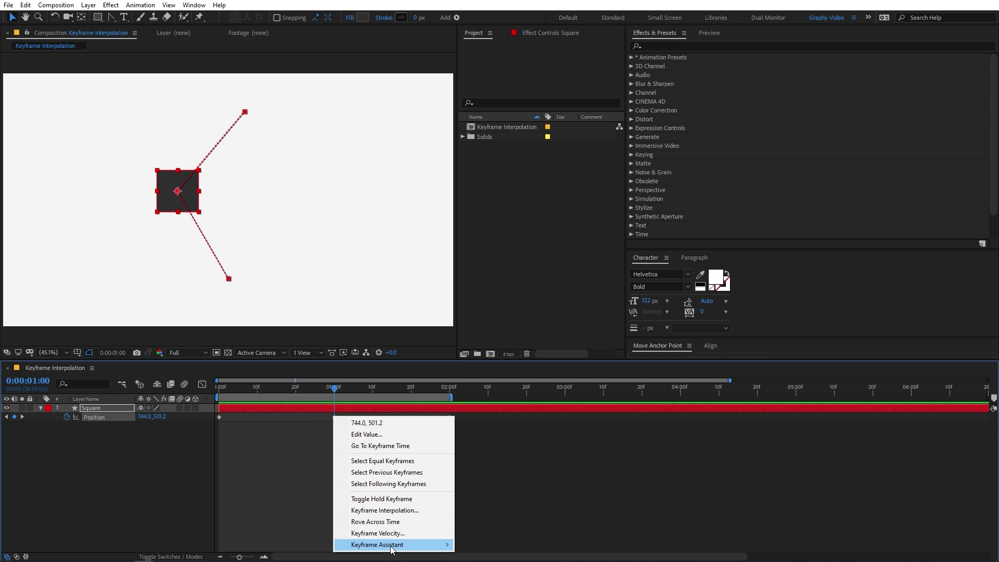
pyautogui.moveTo(392, 546)
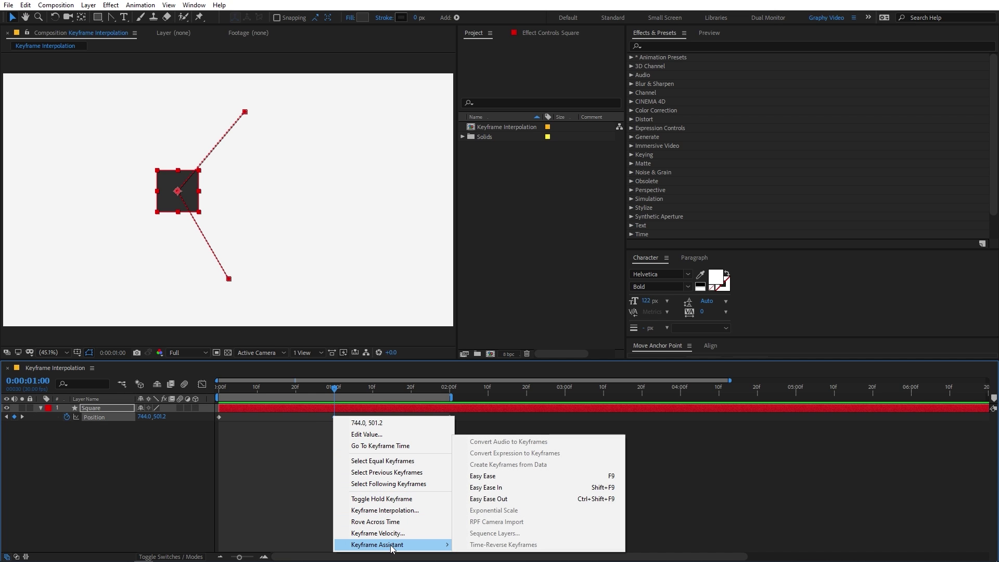
pyautogui.click(503, 489)
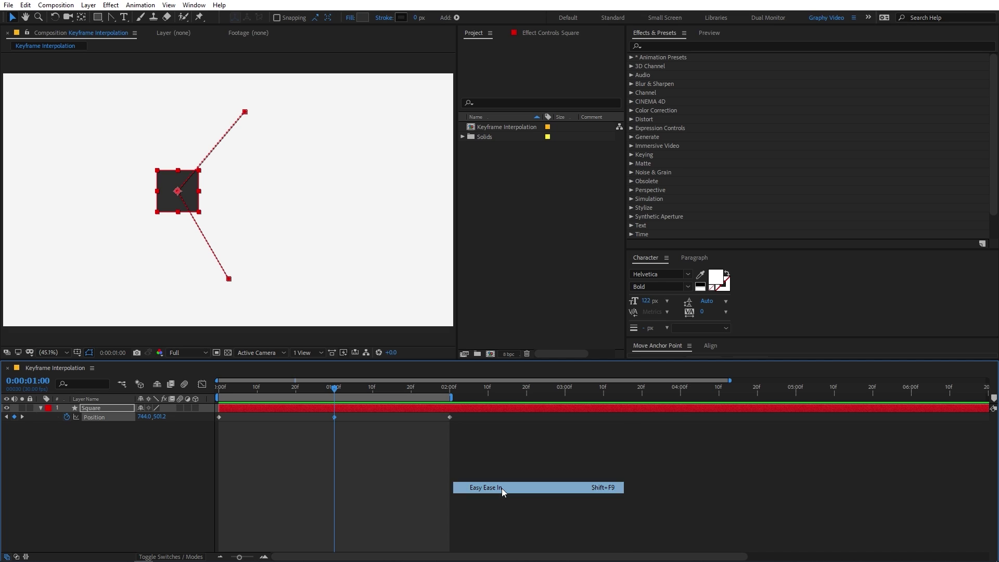
pyautogui.click(349, 457)
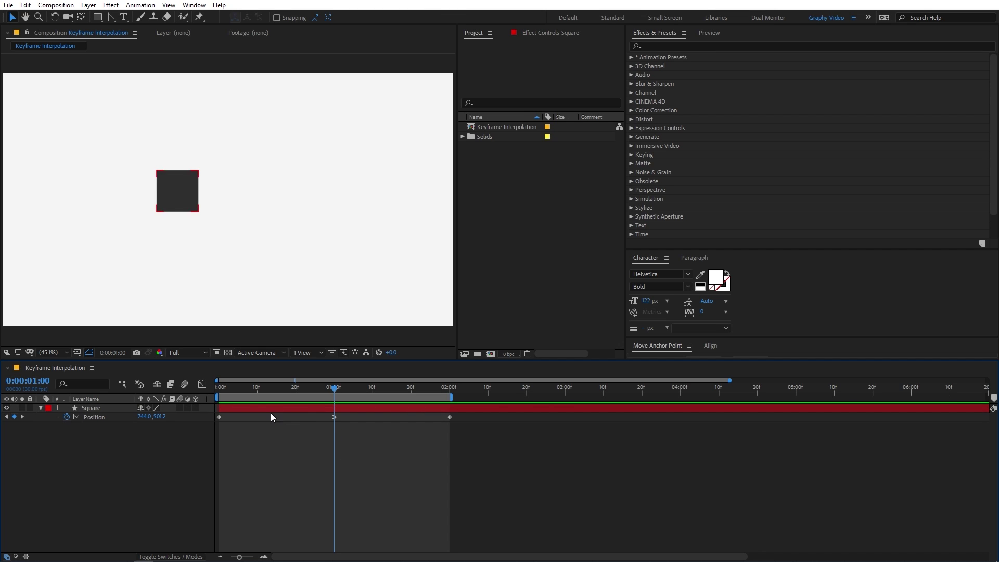
pyautogui.moveTo(346, 434); pyautogui.dragTo(289, 407)
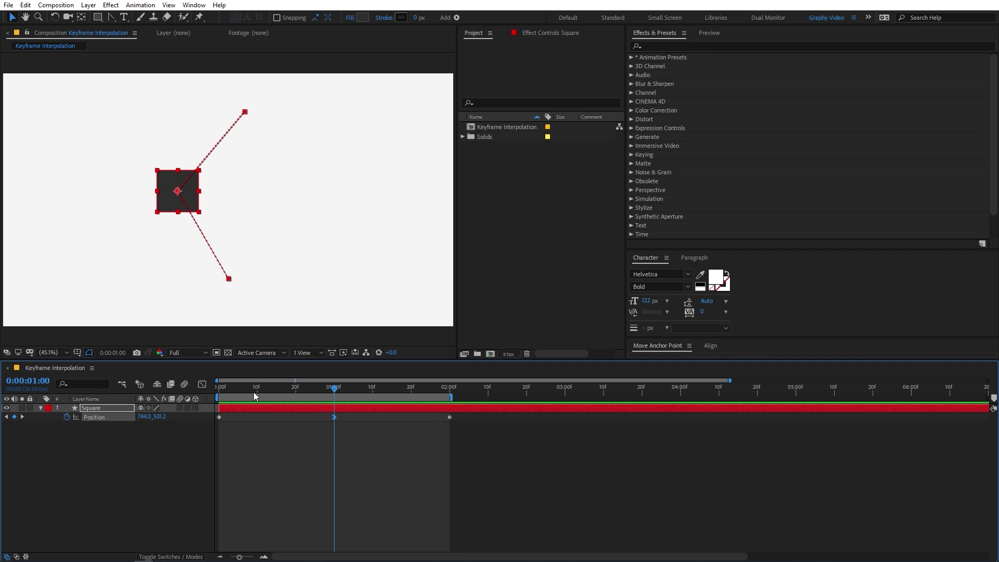
pyautogui.click(202, 386)
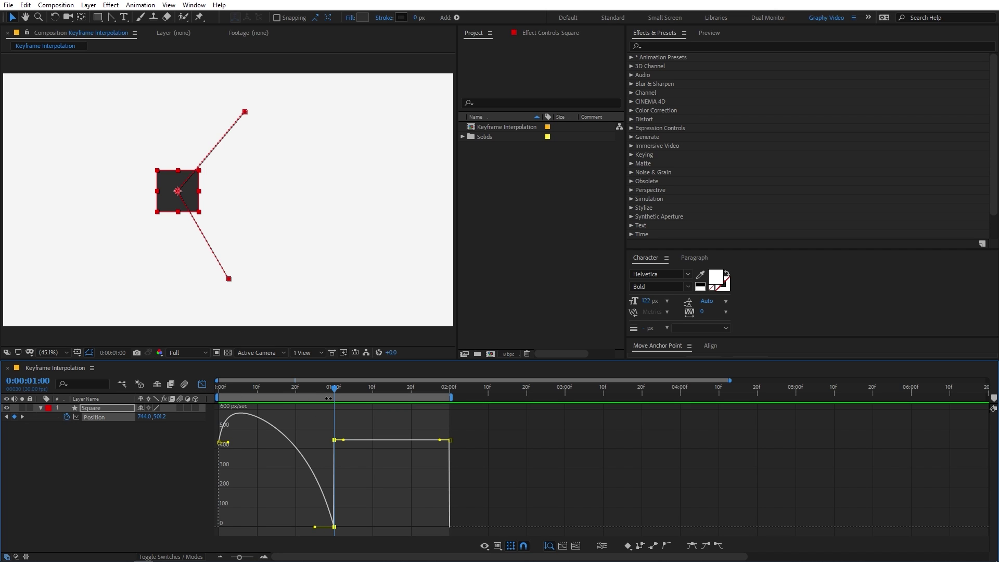
# Preview from the start, scrub around the one-second keyframe, then switch back to keyframe view.
pyautogui.press('Home')
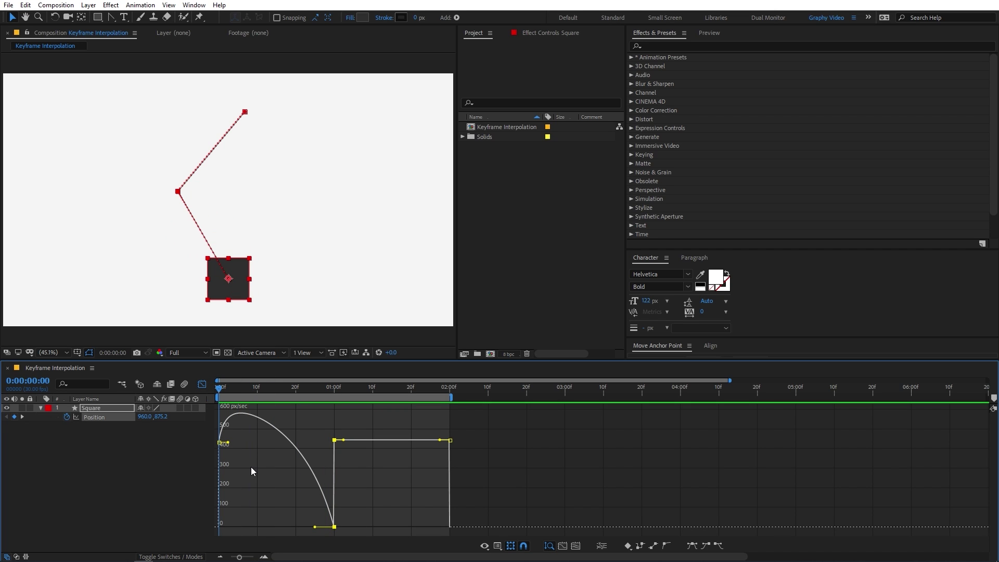
pyautogui.press('space')
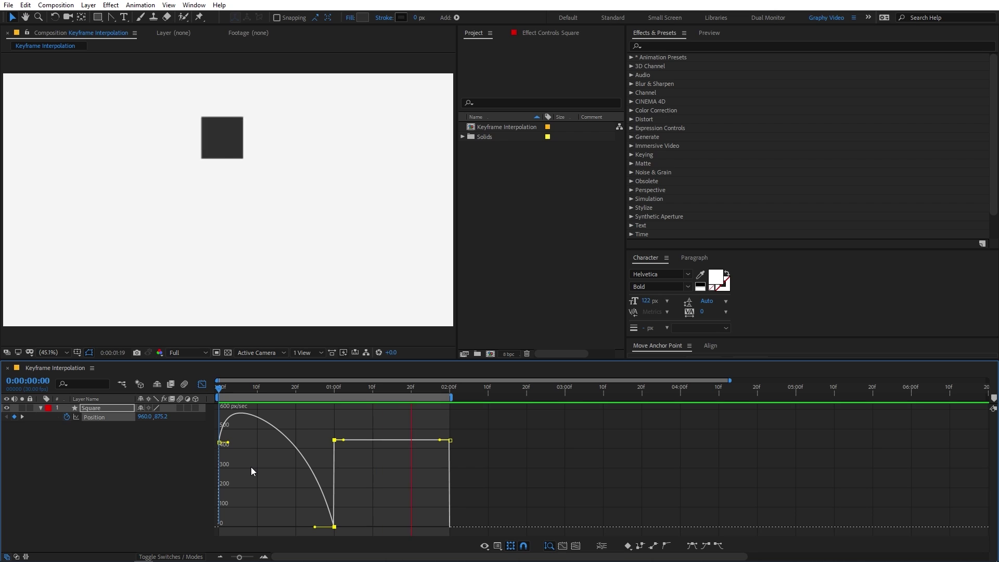
pyautogui.moveTo(245, 388); pyautogui.dragTo(334, 402)
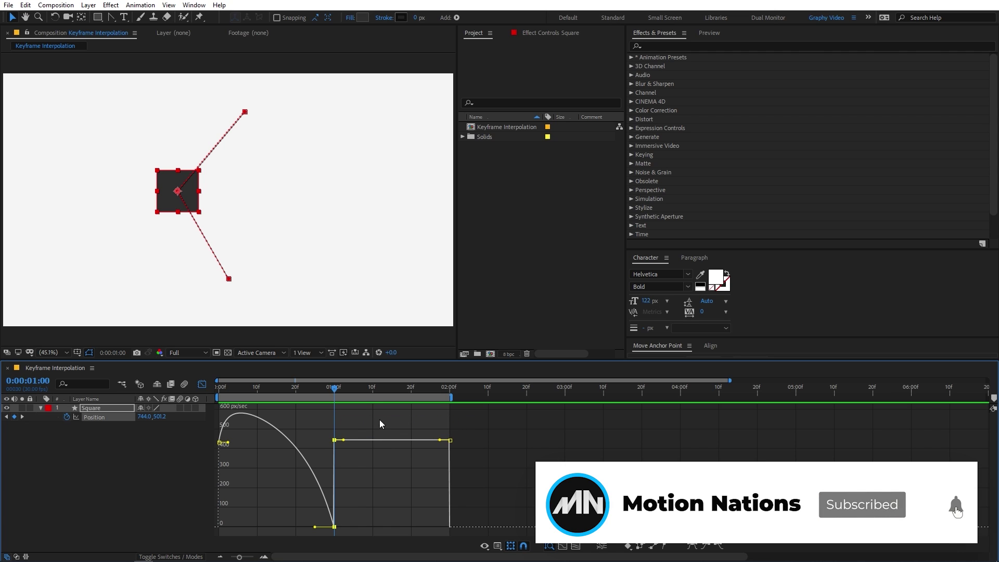
pyautogui.click(331, 391)
pyautogui.moveTo(331, 392); pyautogui.dragTo(259, 429)
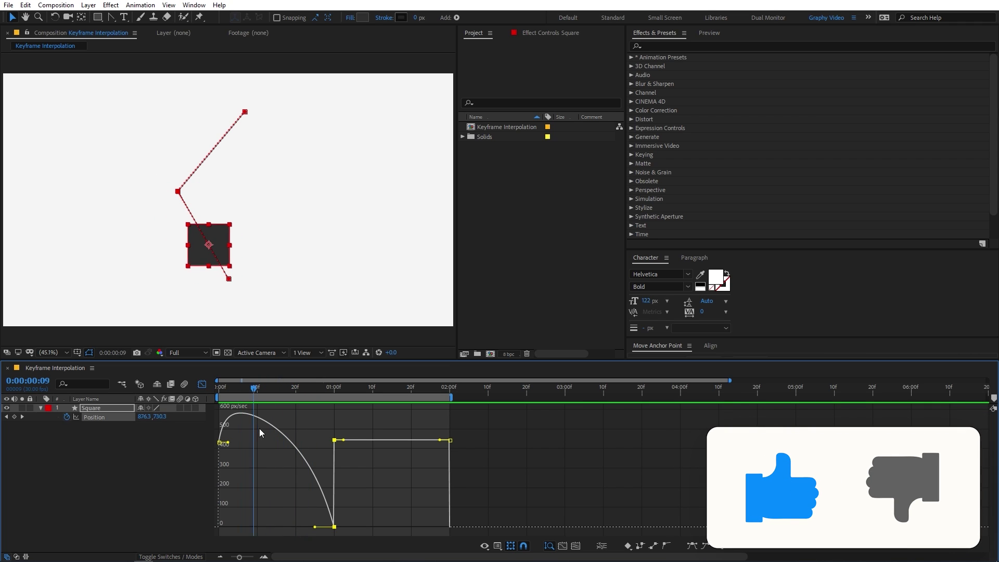
pyautogui.press('k')
pyautogui.hotkey('shift', 'F3')
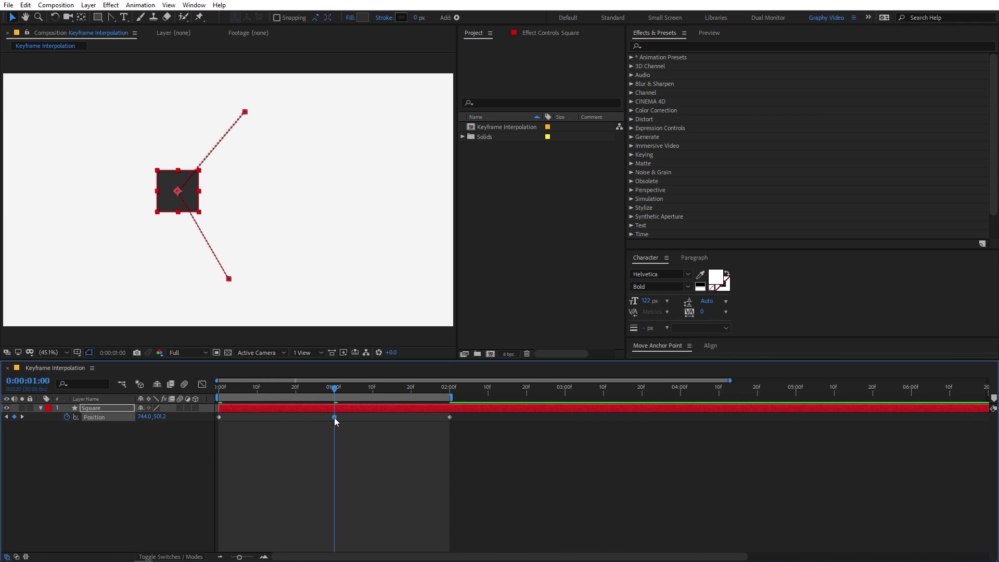
# Apply Easy Ease Out to the one-second Position keyframe.
pyautogui.rightClick(334, 417)
pyautogui.moveTo(396, 546)
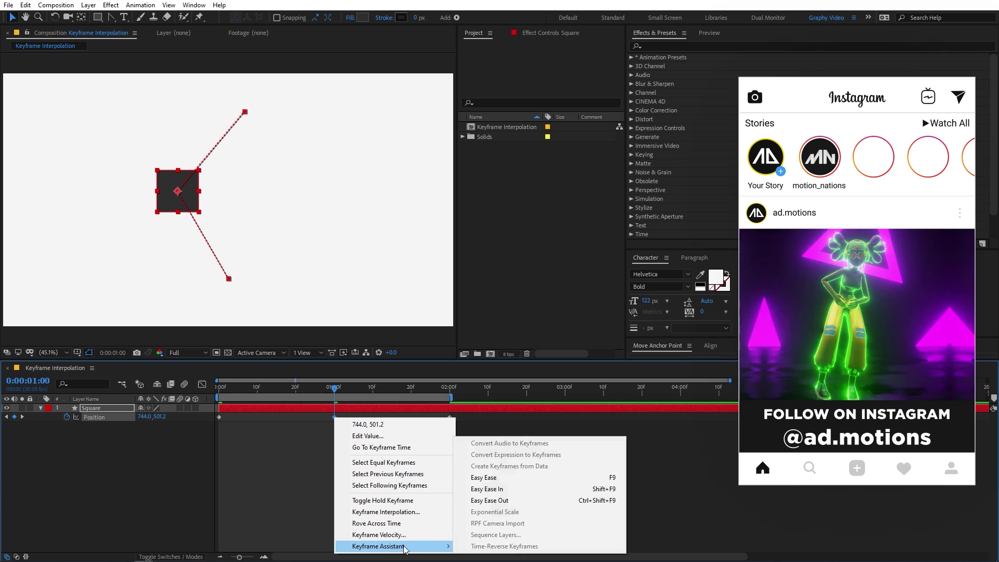
pyautogui.click(495, 502)
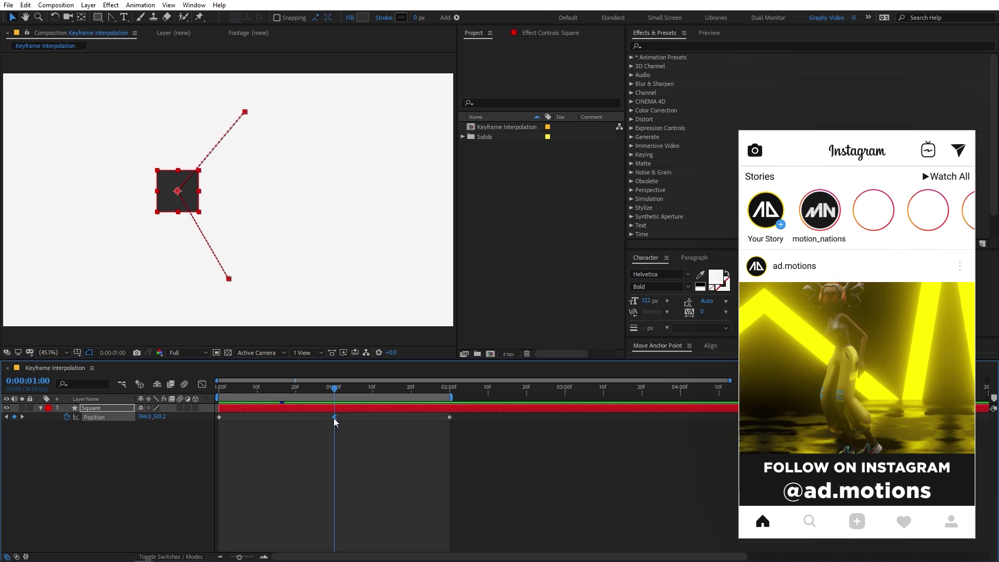
# Check the speed graph by scrubbing to 0:00:01:16, then return to keyframe view.
pyautogui.click(203, 385)
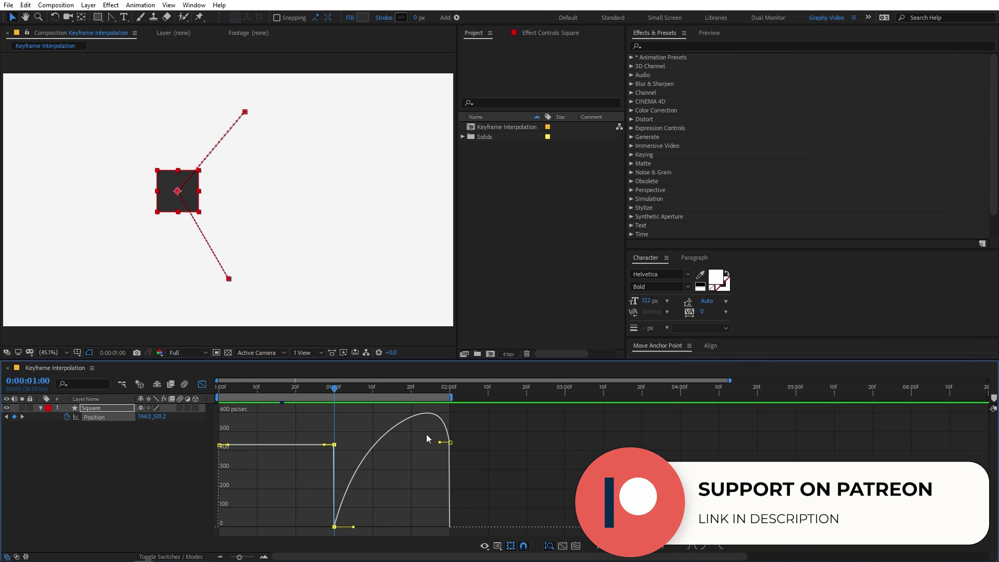
pyautogui.moveTo(323, 390); pyautogui.dragTo(334, 414)
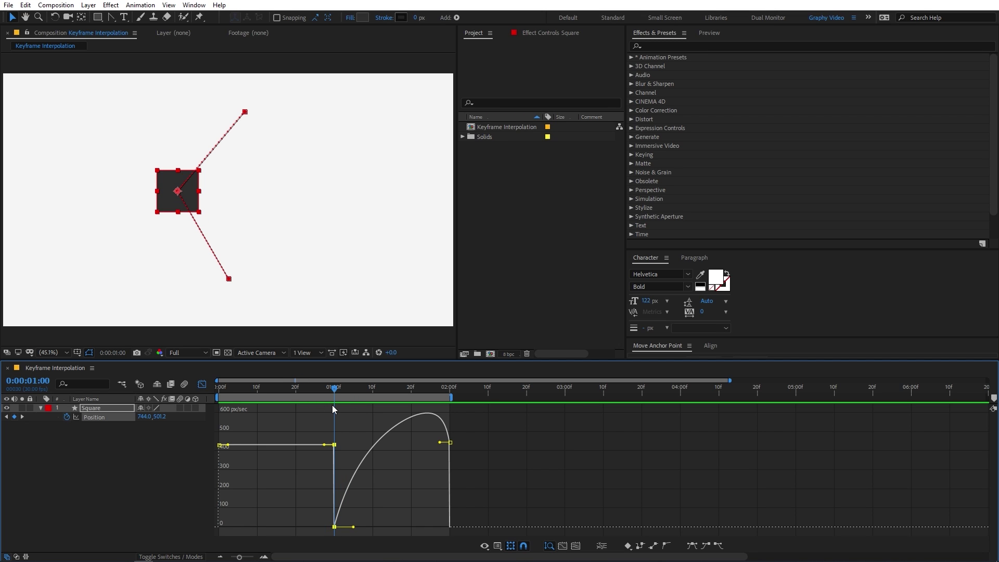
pyautogui.moveTo(332, 406)
pyautogui.mouseDown()
pyautogui.moveTo(427, 402)
pyautogui.moveTo(329, 420)
pyautogui.moveTo(335, 394)
pyautogui.mouseUp()
pyautogui.hotkey('shift', 'F3')
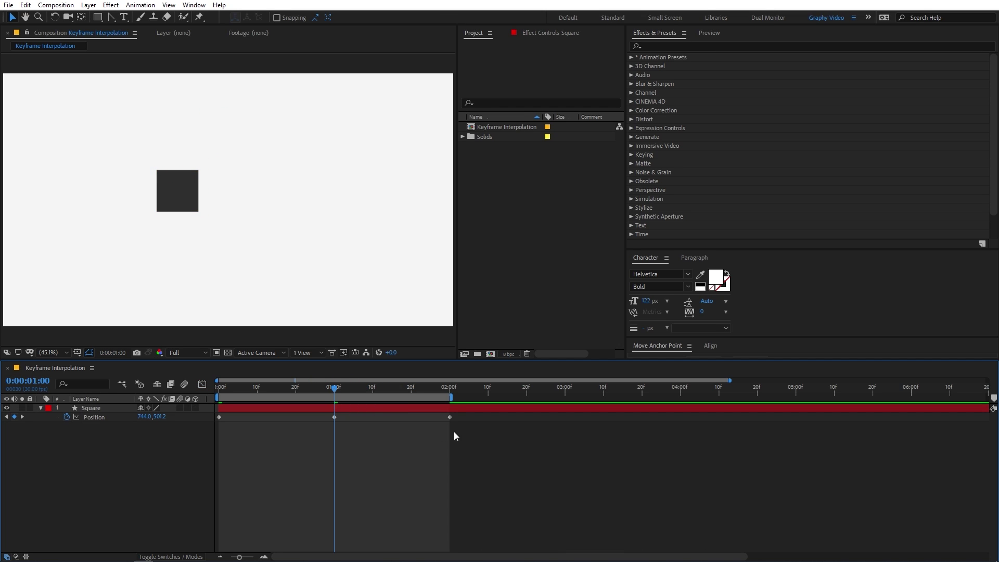
# Toggle all three Position keyframes to Hold keyframes and return to the start.
pyautogui.moveTo(484, 430); pyautogui.dragTo(221, 414)
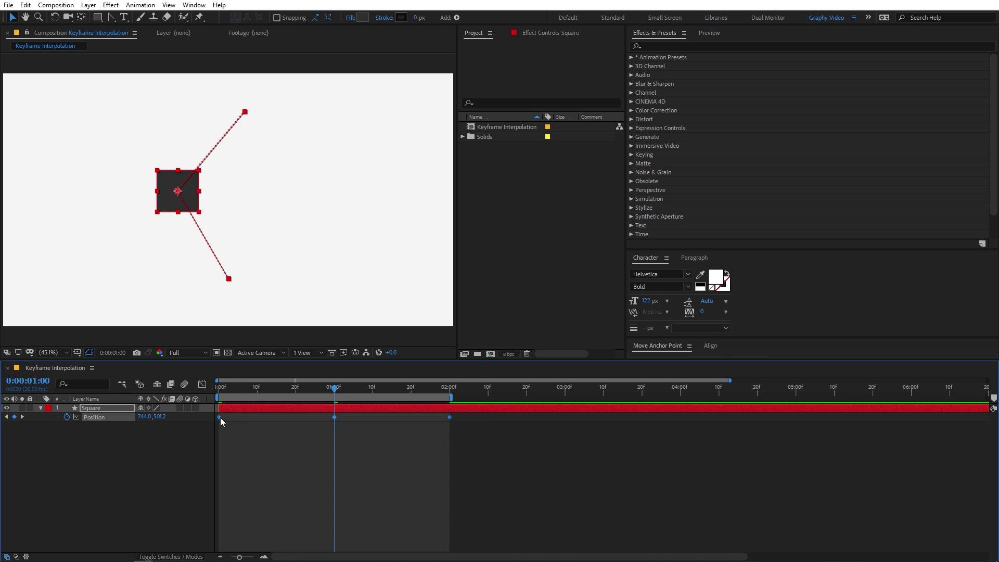
pyautogui.rightClick(220, 417)
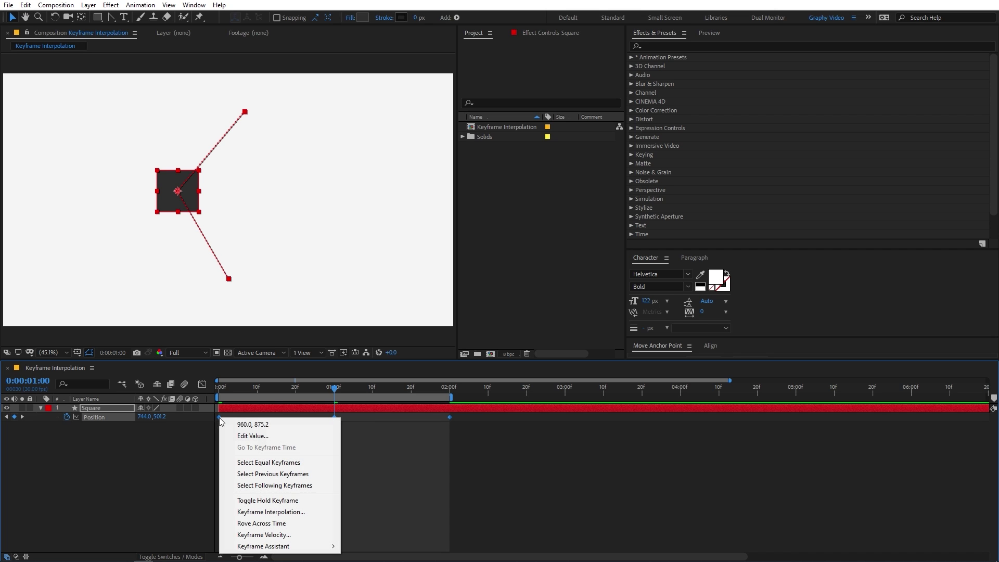
pyautogui.click(276, 501)
pyautogui.click(279, 498)
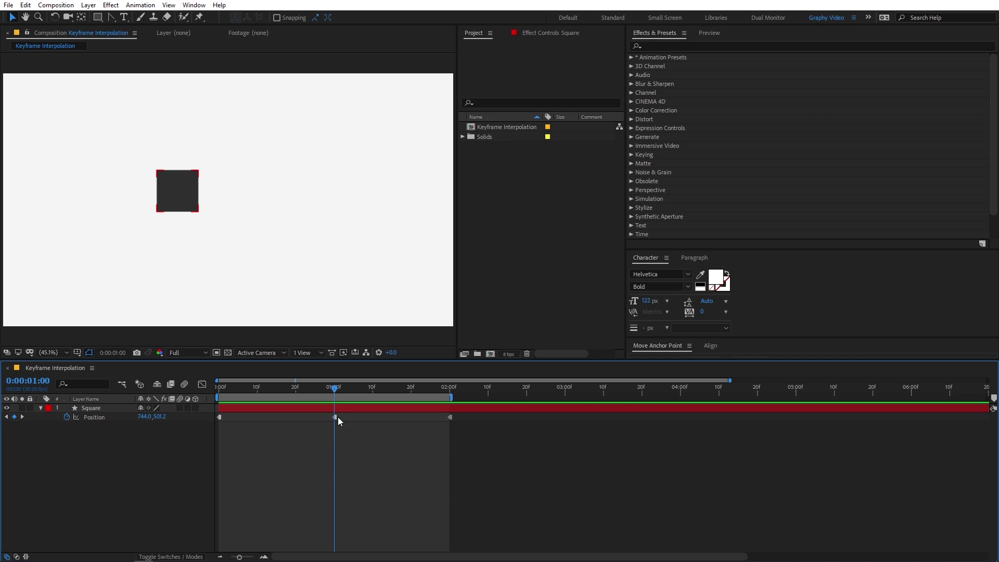
pyautogui.press('Home')
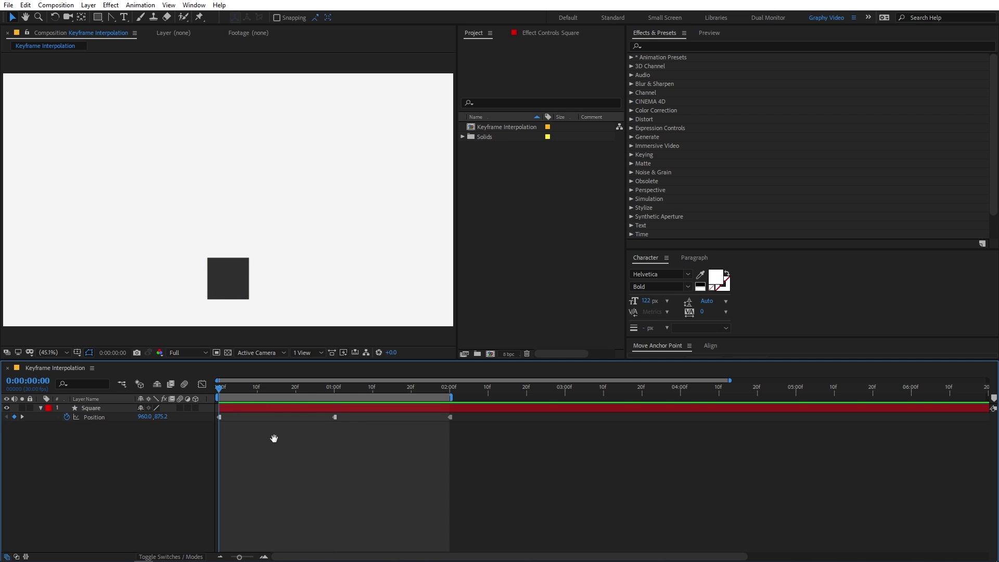
pyautogui.press('space')
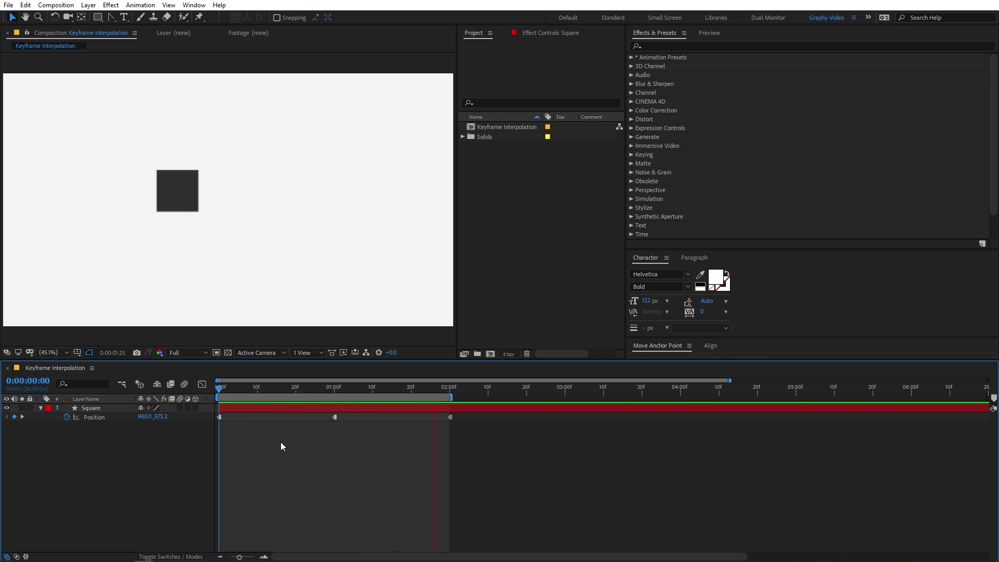
pyautogui.moveTo(260, 388)
pyautogui.mouseDown()
pyautogui.moveTo(370, 393)
pyautogui.moveTo(218, 391)
pyautogui.moveTo(336, 405)
pyautogui.moveTo(277, 399)
pyautogui.mouseUp()
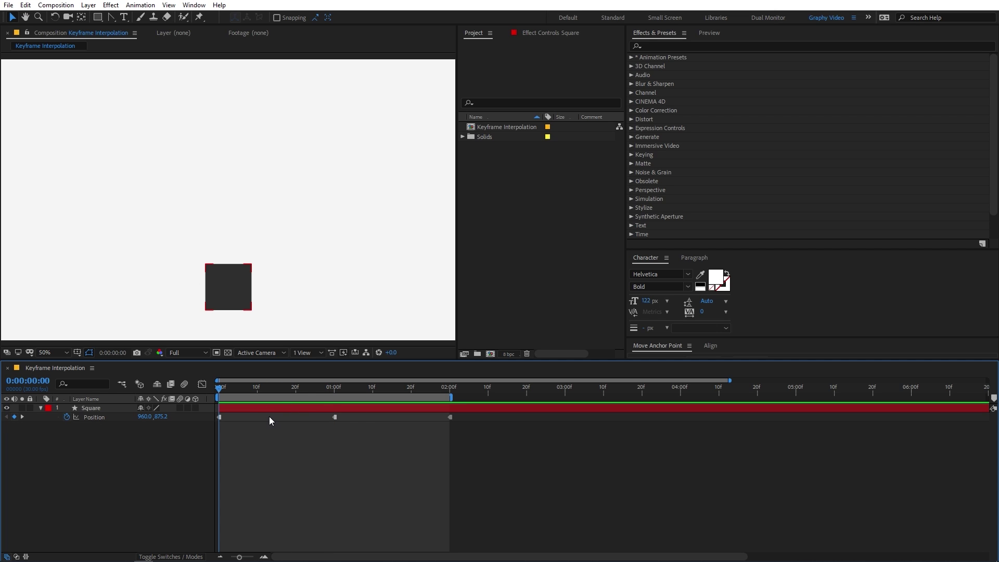
pyautogui.click(264, 411)
pyautogui.press('.')
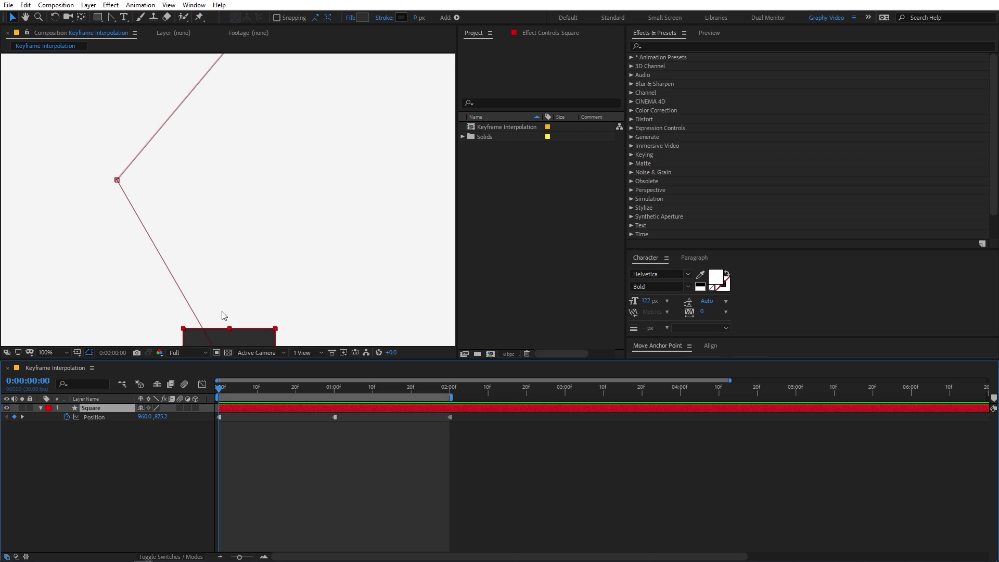
pyautogui.press(',')
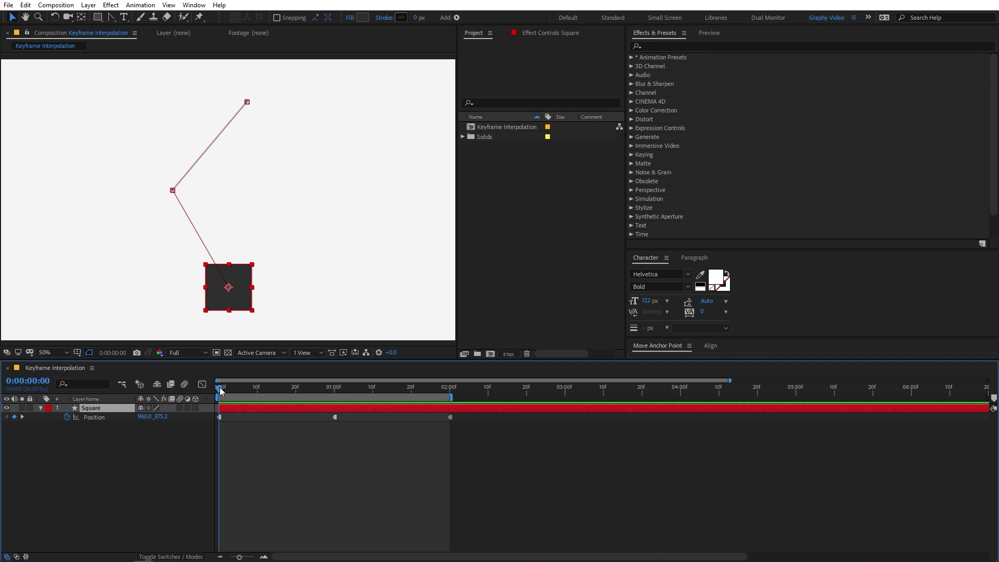